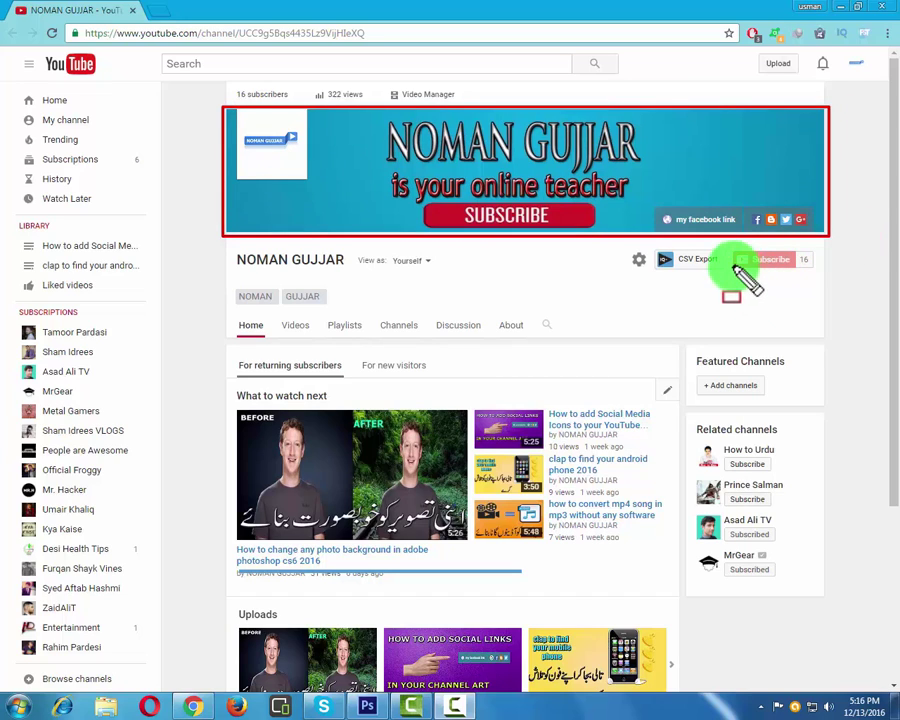
left_click_drag(731, 253, 817, 272)
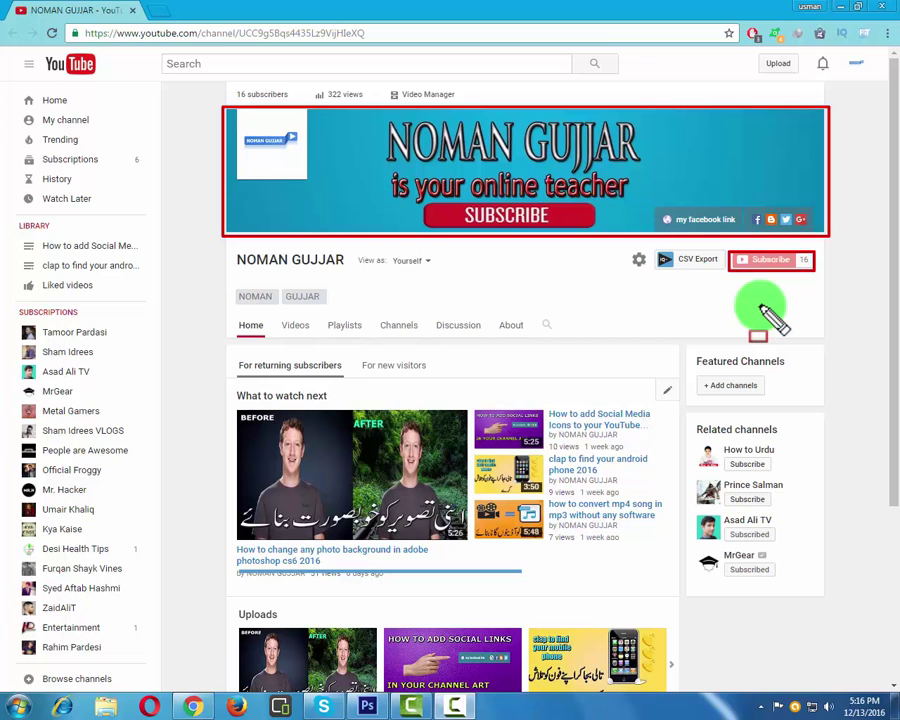
key("Escape")
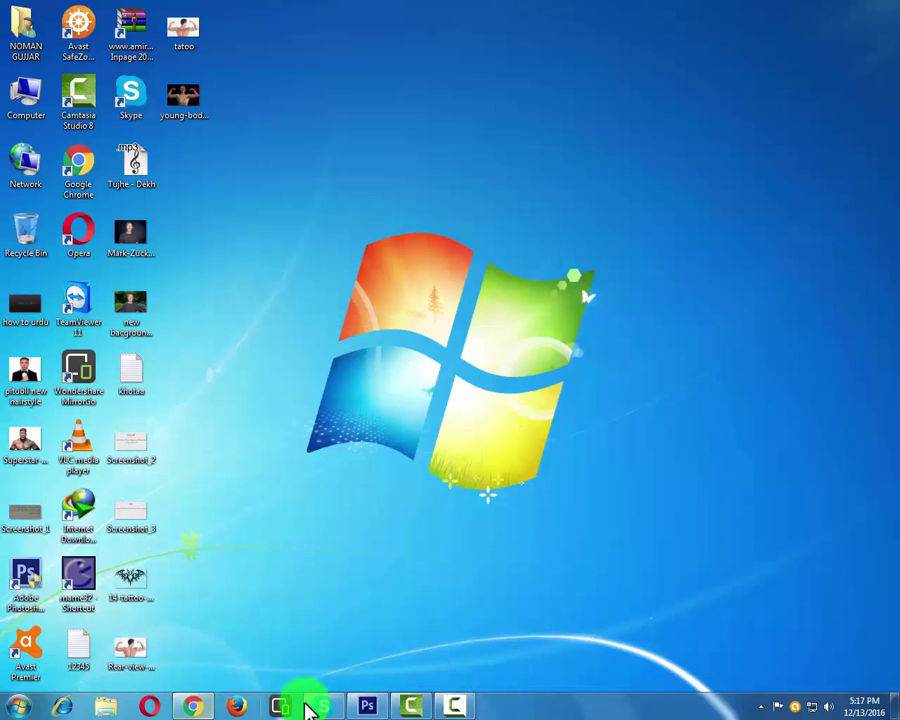
Step: Switch to Photoshop and convert the locked Background of young-body-builder.jpg into a regular layer with the default settings
left_click(368, 706)
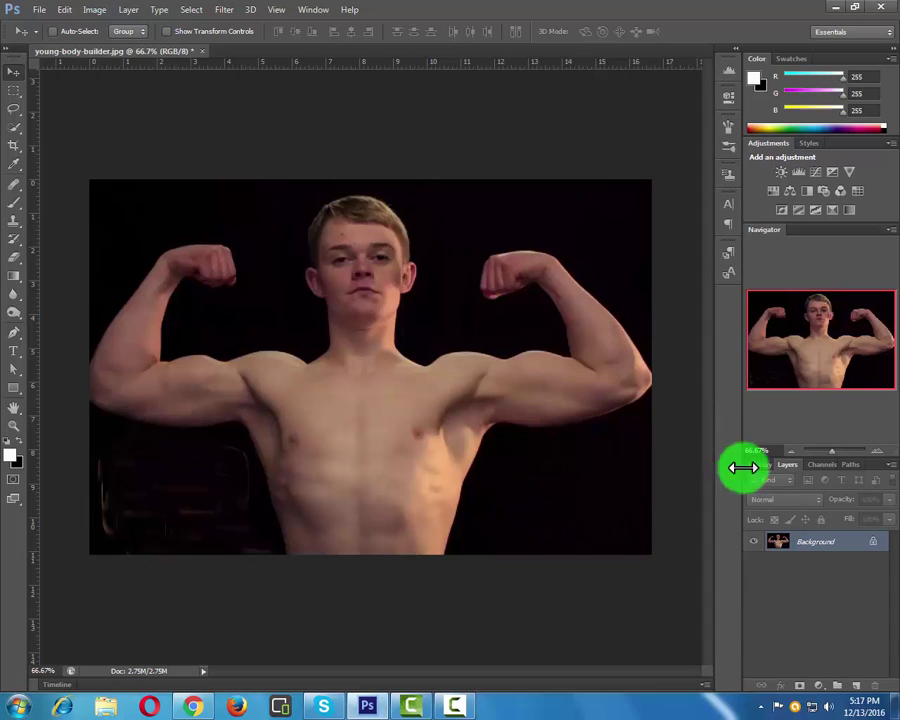
double_click(808, 550)
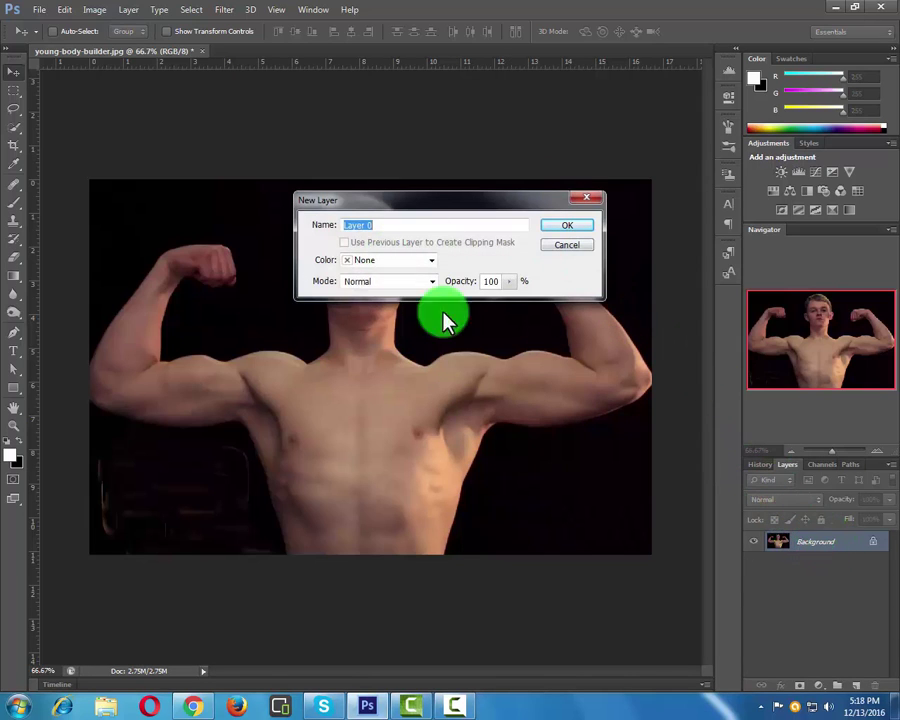
left_click(566, 229)
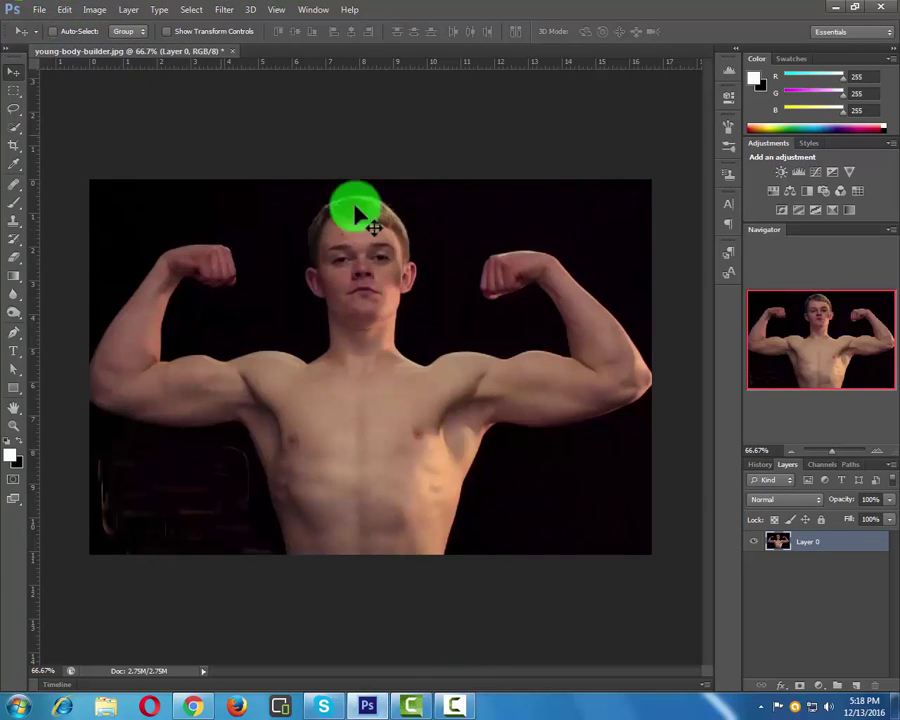
Step: Switch to Chrome, open Google in a new tab and search for "tattoo png"
left_click(201, 703)
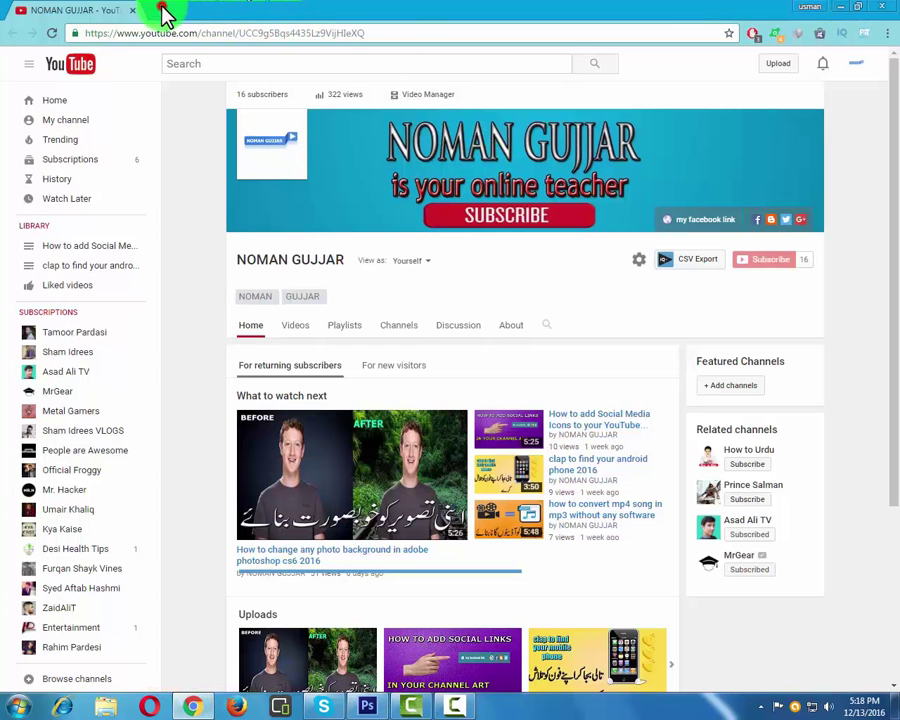
left_click(161, 10)
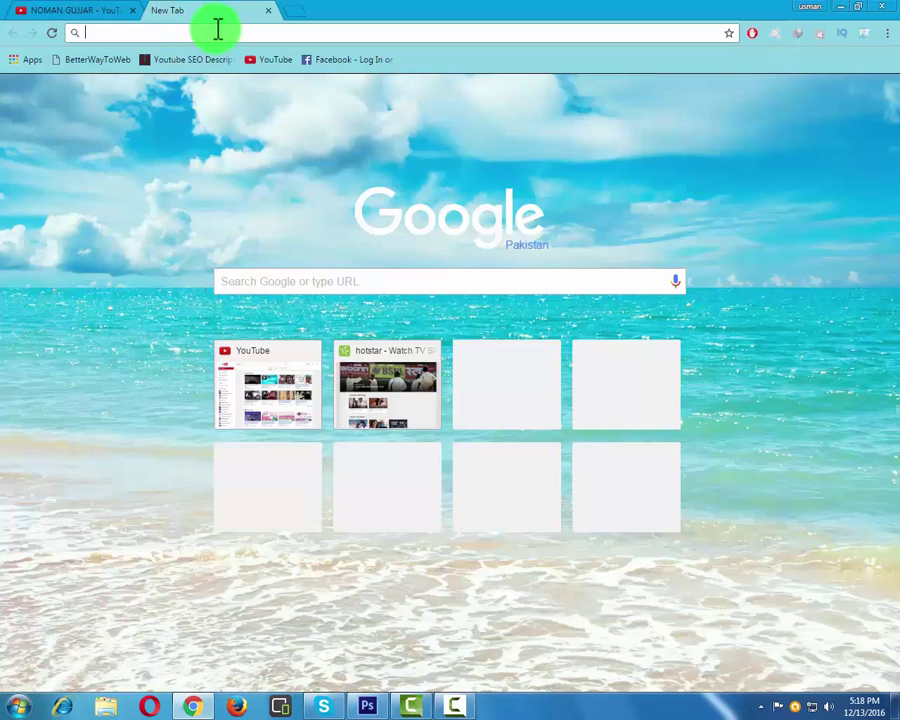
type("www")
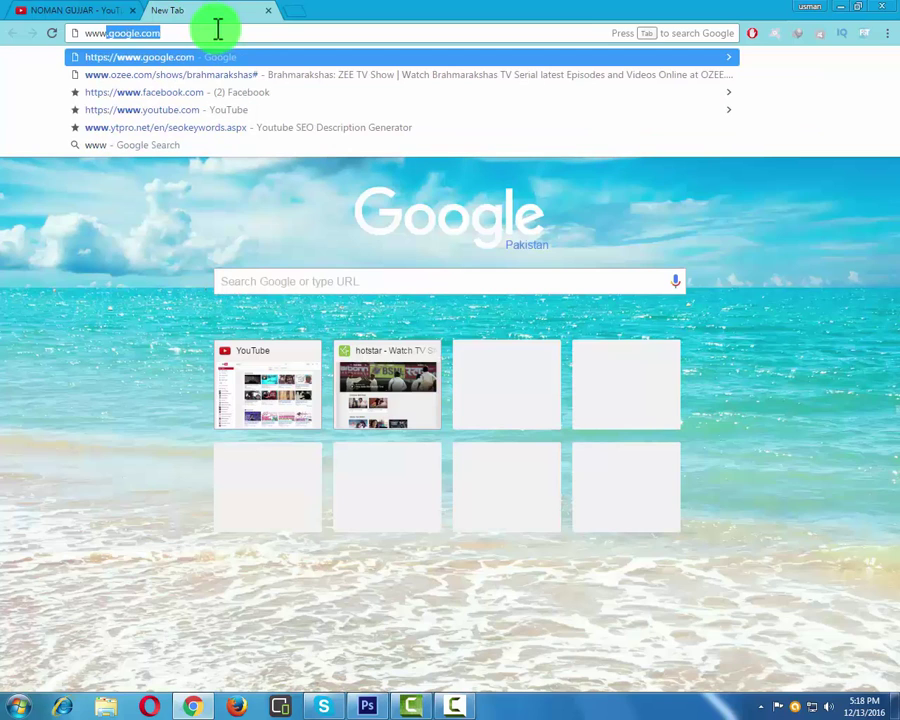
key("Return")
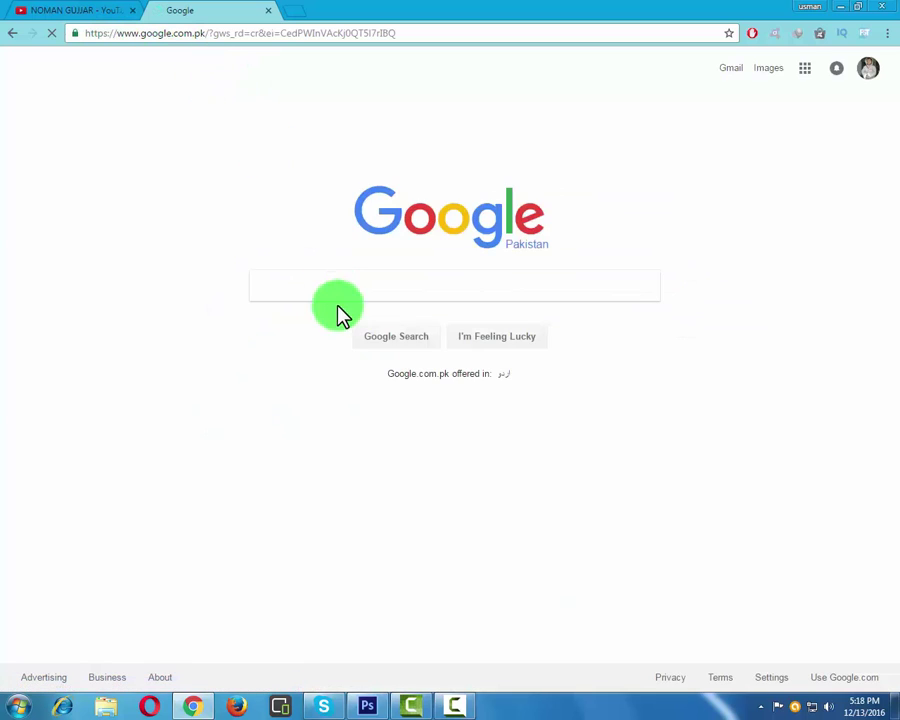
left_click(342, 281)
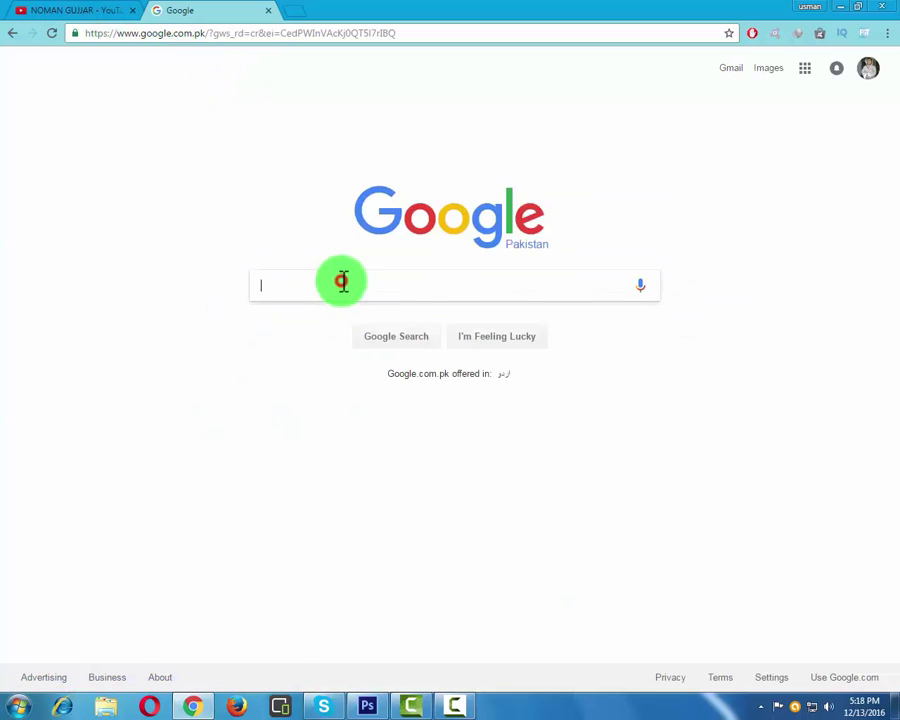
type("t")
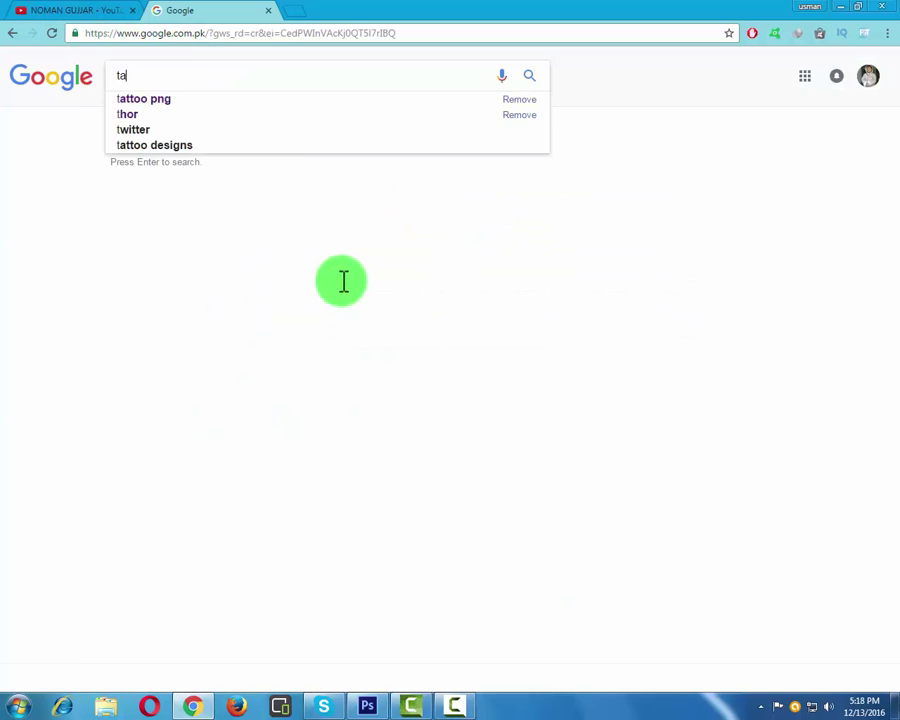
type("a")
key("Down")
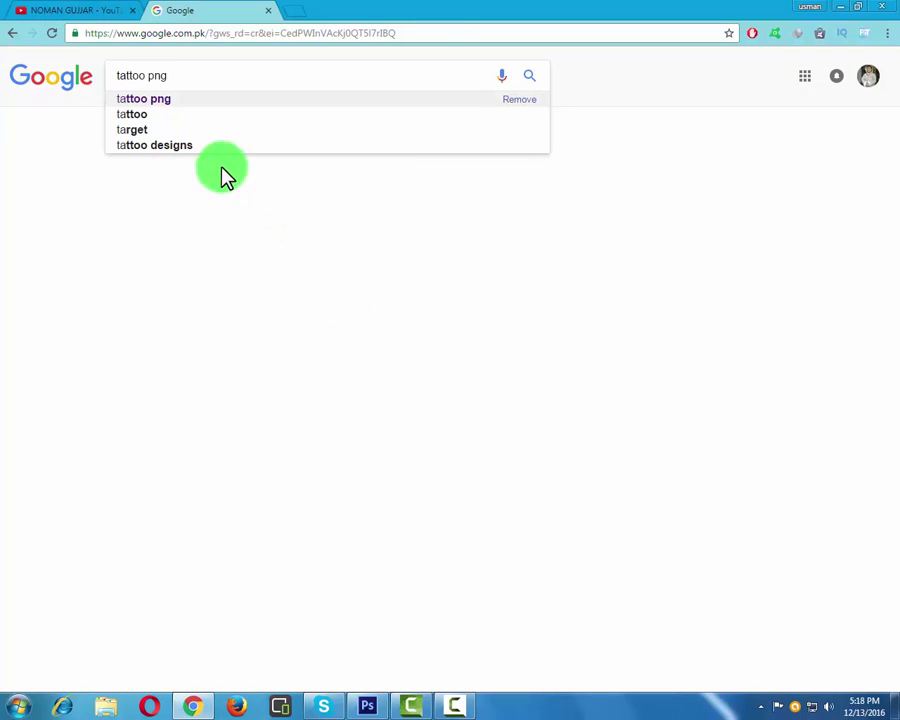
key("Return")
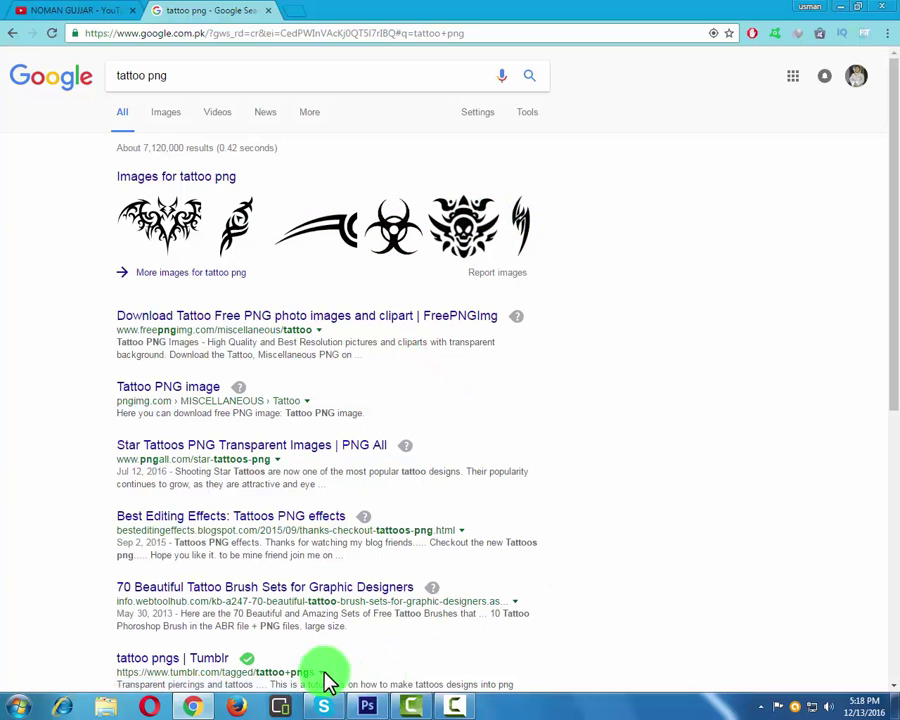
Step: Glance at the bodybuilder photo in Photoshop, return to Chrome and browse the image results for "tattoo png"
left_click(364, 708)
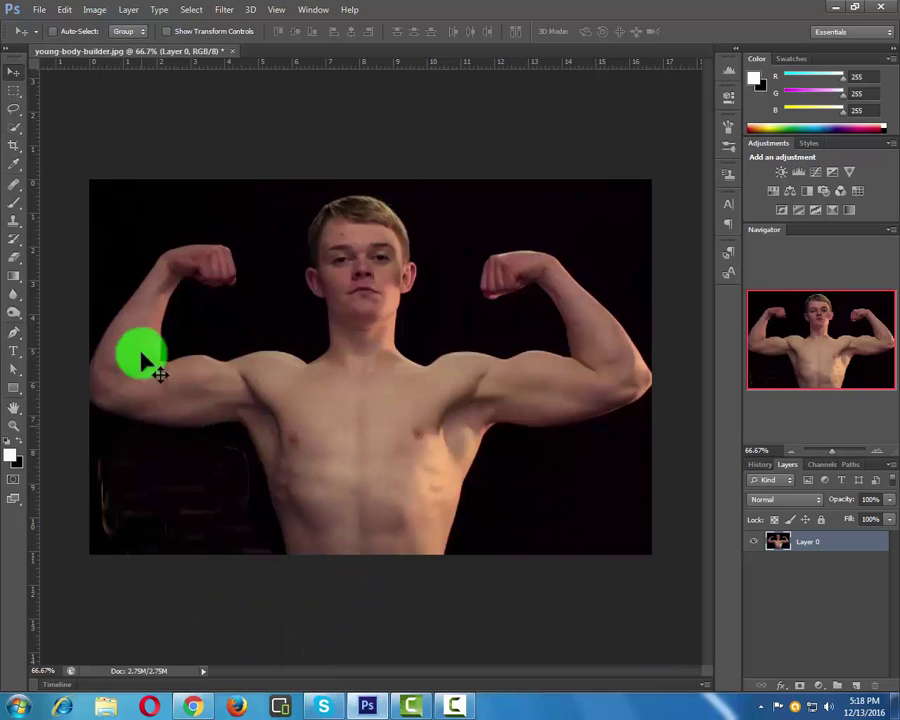
left_click(192, 706)
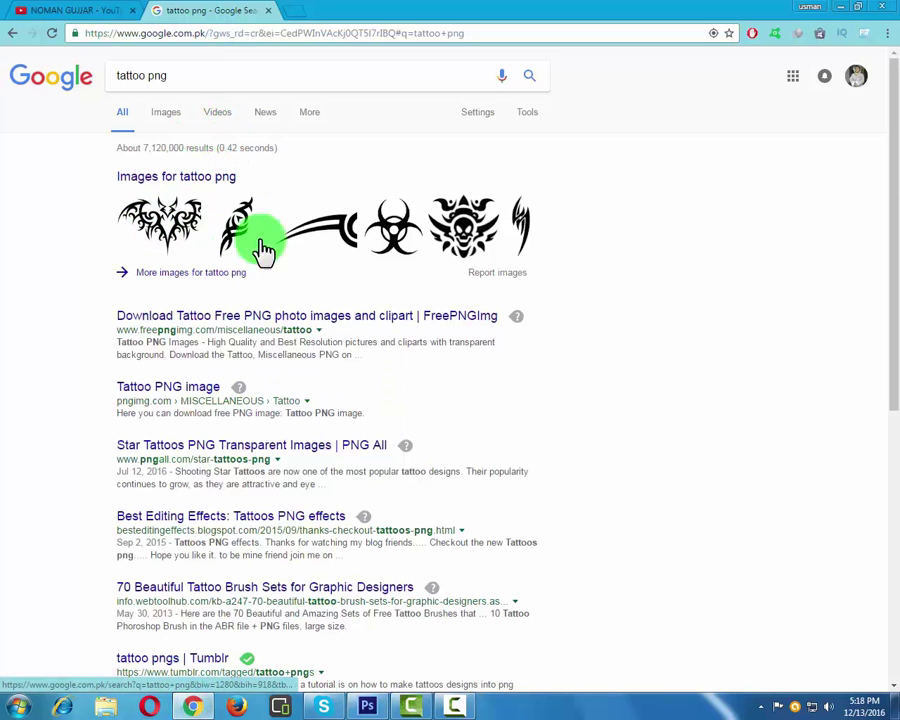
left_click(168, 112)
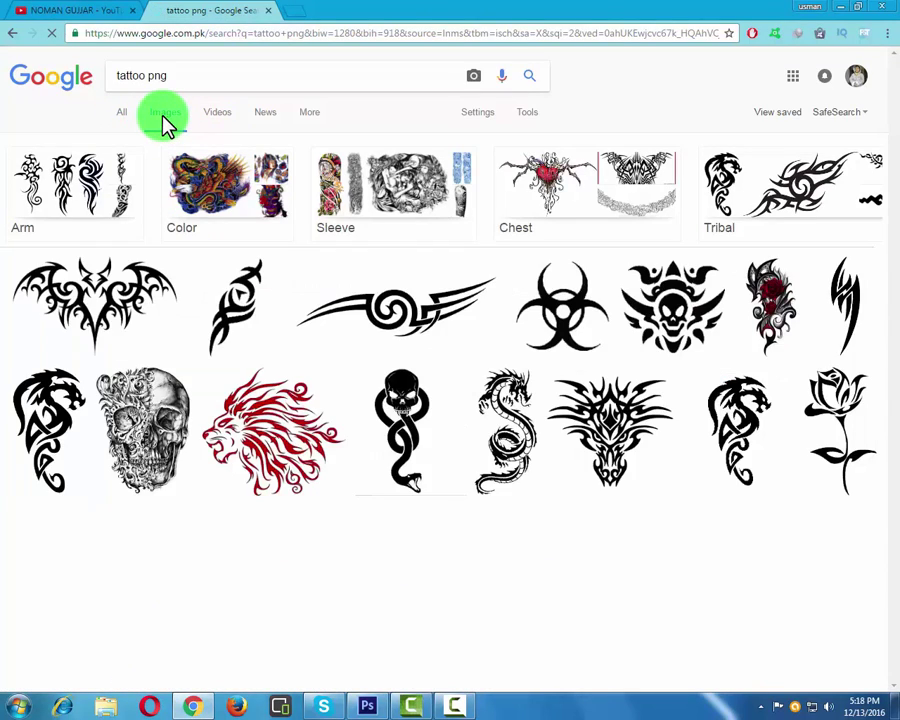
scroll(472, 392, "down", 5)
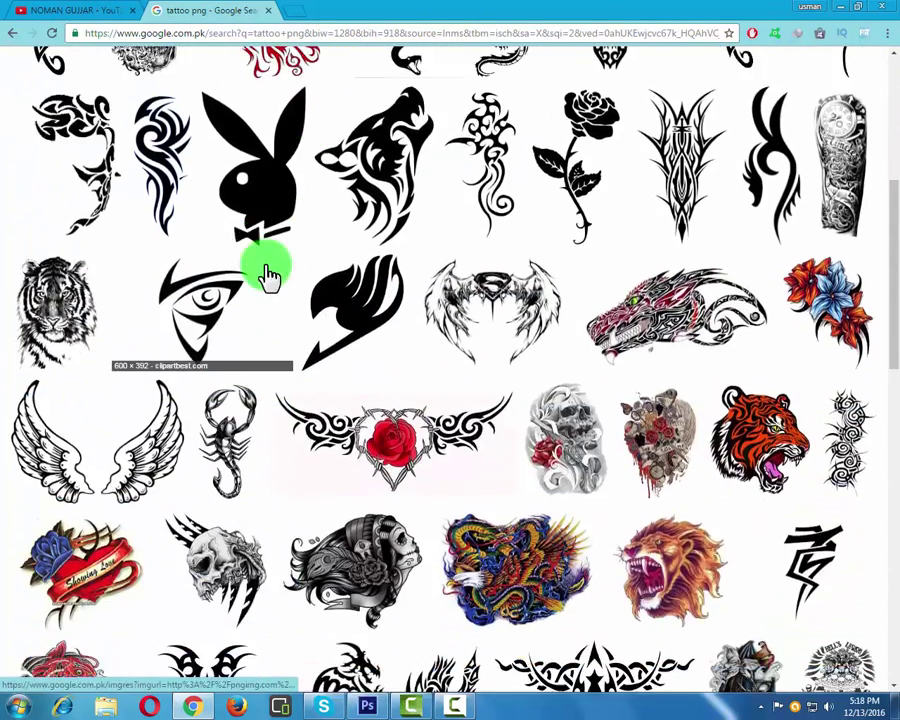
scroll(620, 422, "down", 2)
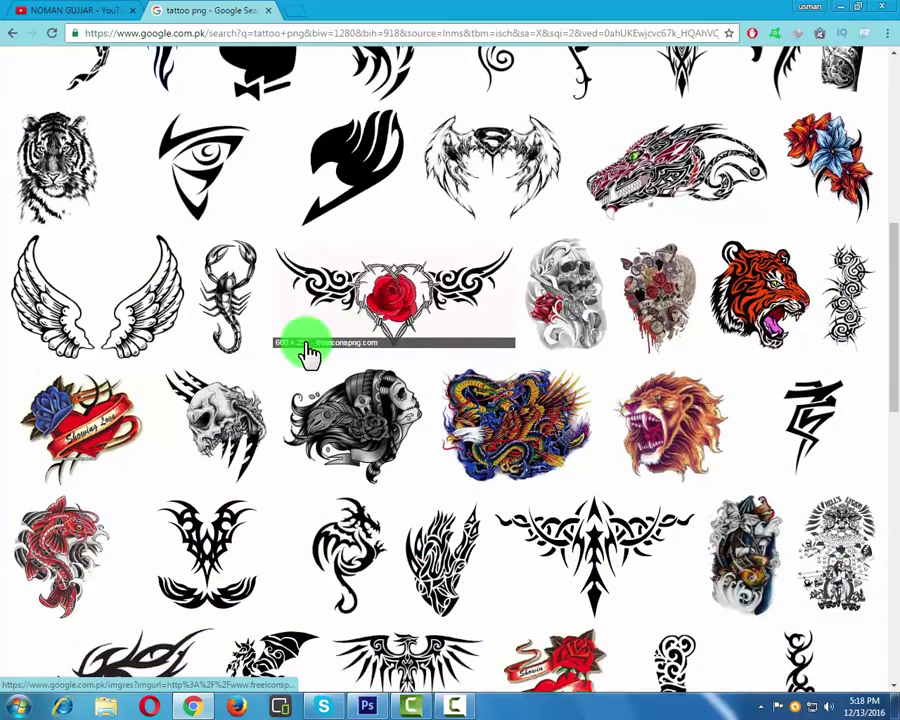
scroll(308, 350, "down", 3)
scroll(444, 400, "up", 3)
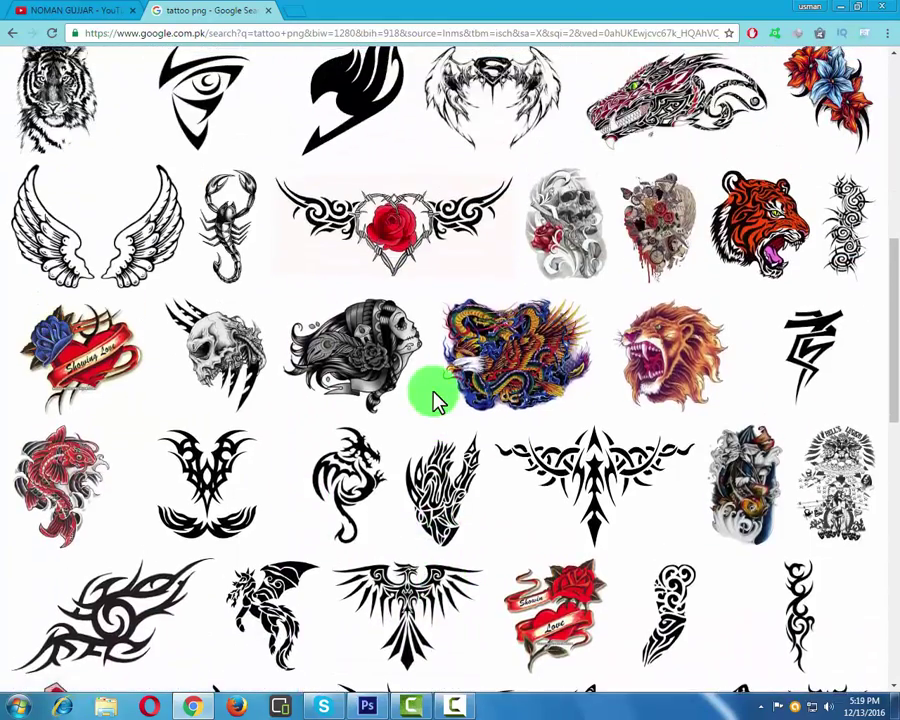
scroll(435, 400, "up", 7)
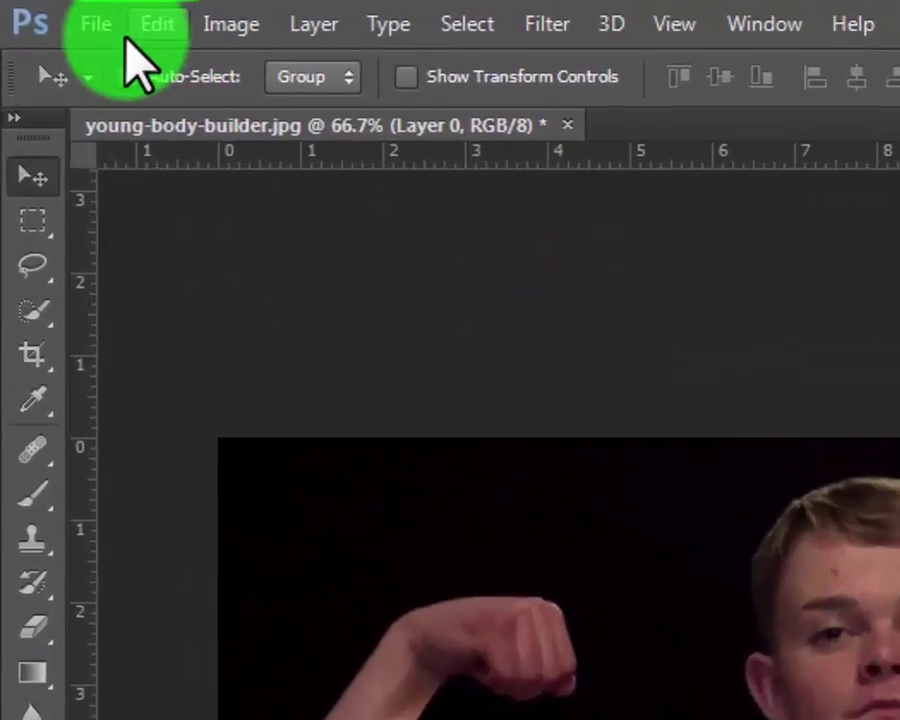
Step: In Photoshop, open the file 14-tattoo-png-image from the Desktop
left_click(66, 16)
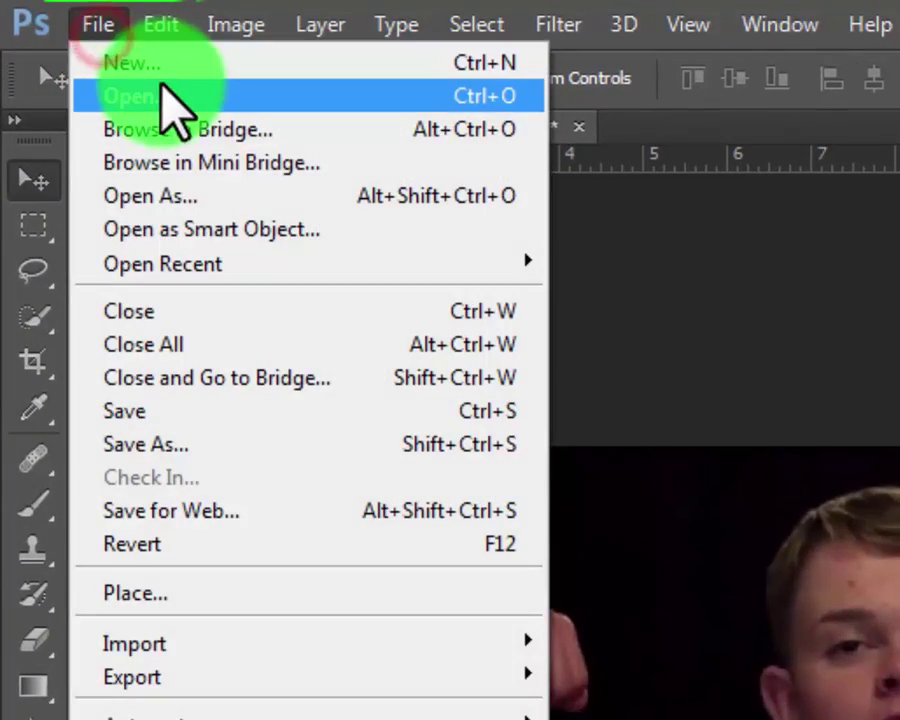
left_click(109, 57)
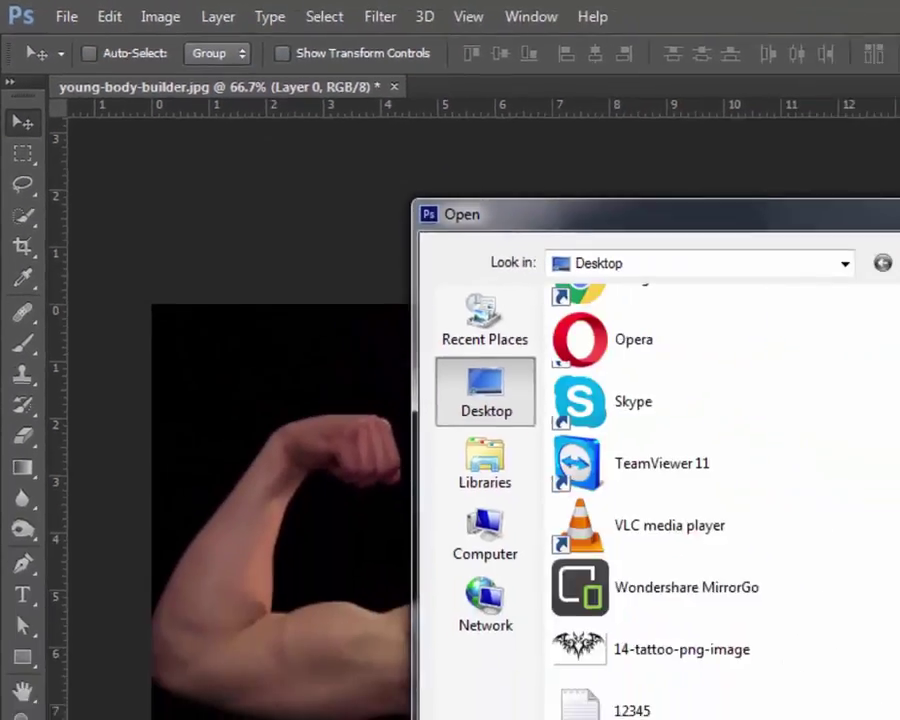
scroll(615, 393, "down", 5)
scroll(615, 393, "up", 8)
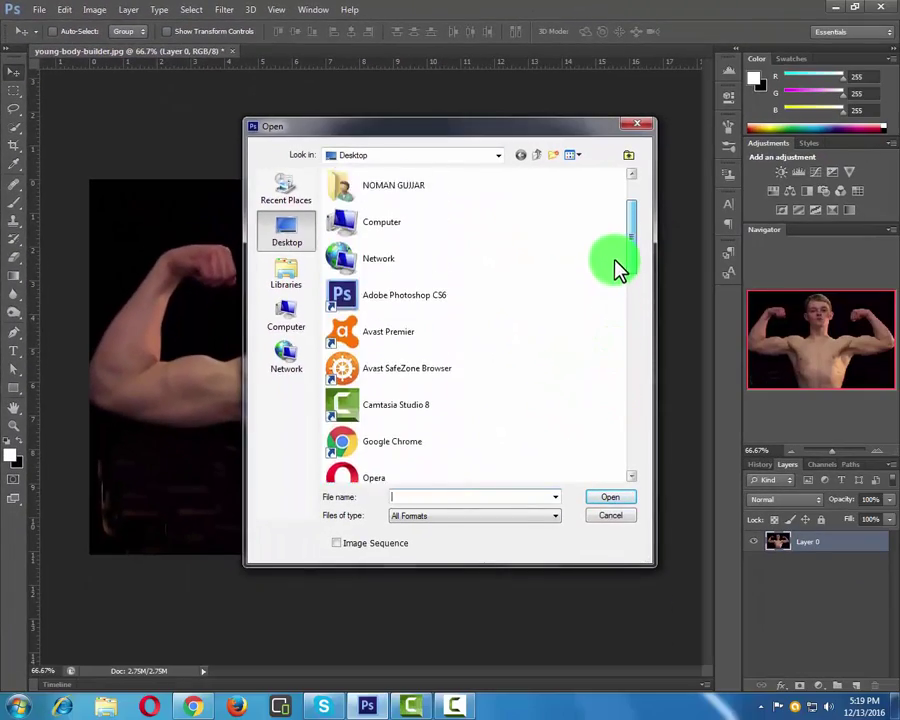
scroll(605, 390, "down", 15)
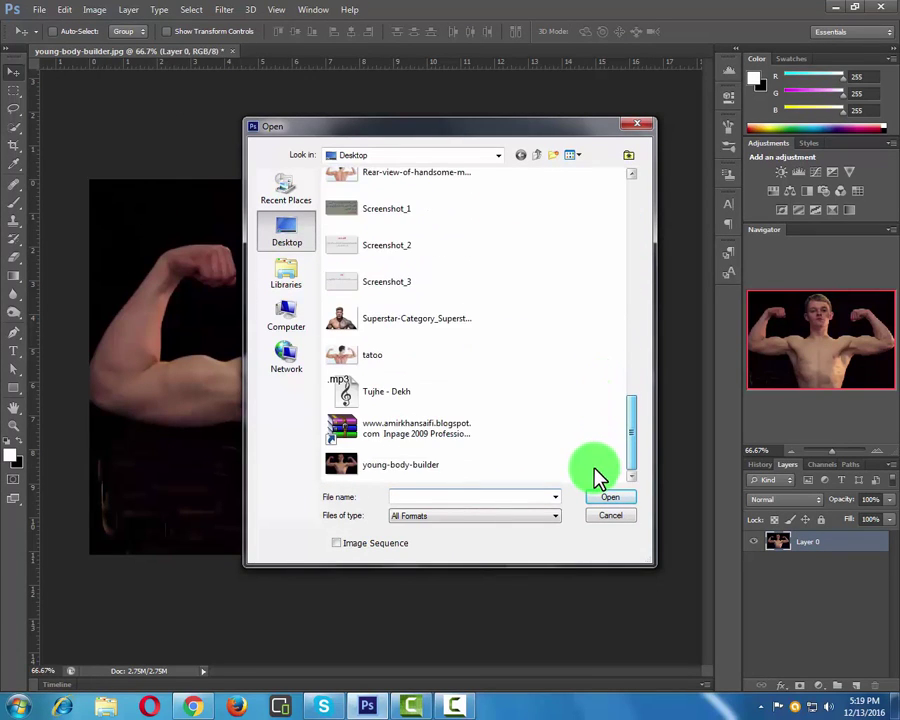
left_click_drag(632, 450, 631, 336)
left_click(425, 308)
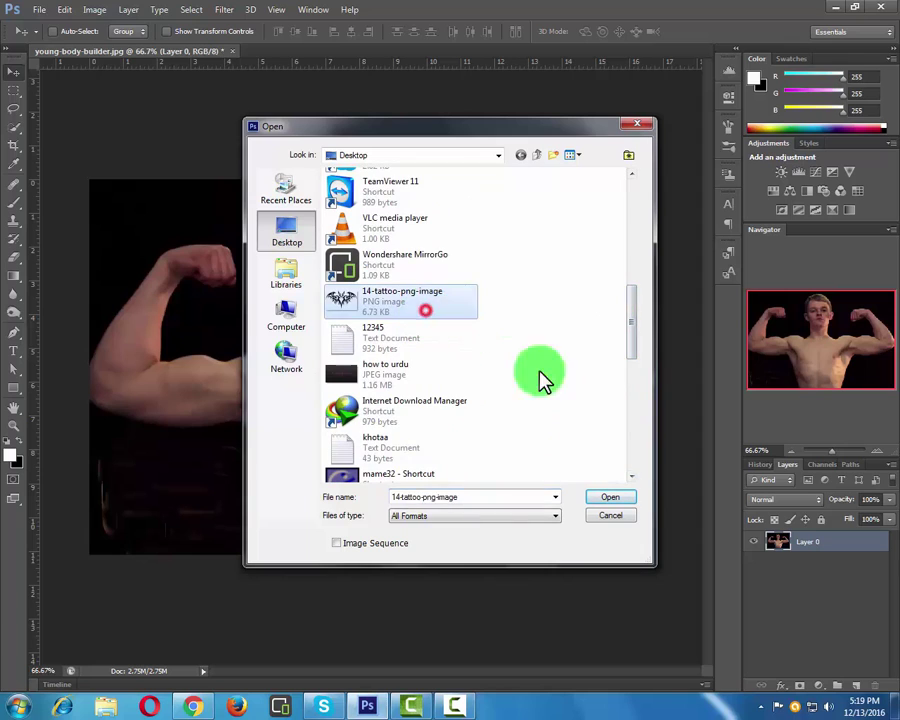
left_click(609, 498)
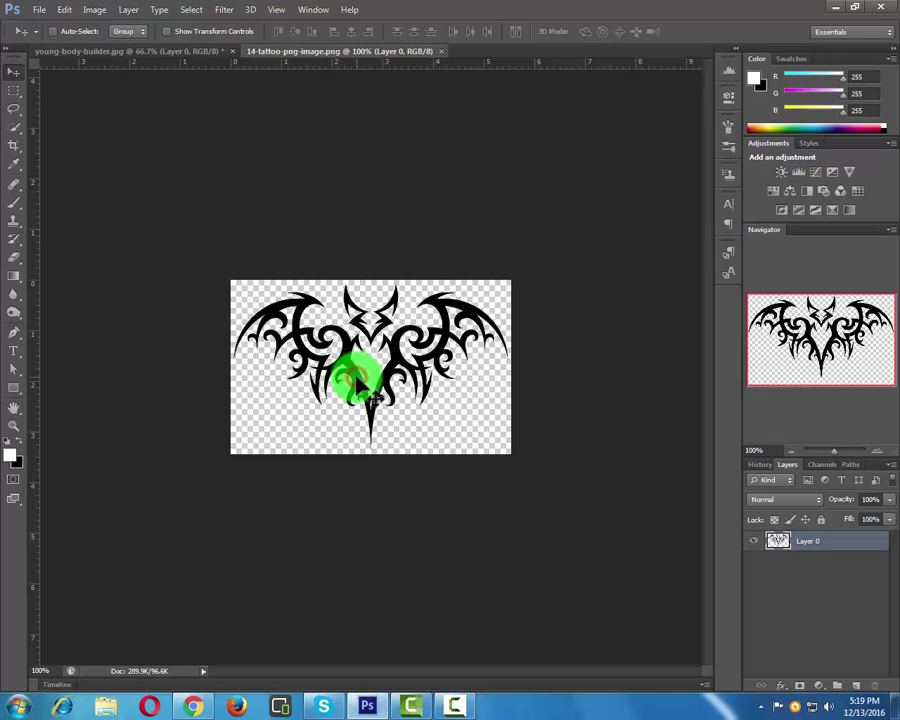
Step: Copy the tattoo artwork into young-body-builder.jpg and place it over the man's chest
left_click_drag(362, 386, 258, 192)
left_click_drag(378, 452, 367, 414)
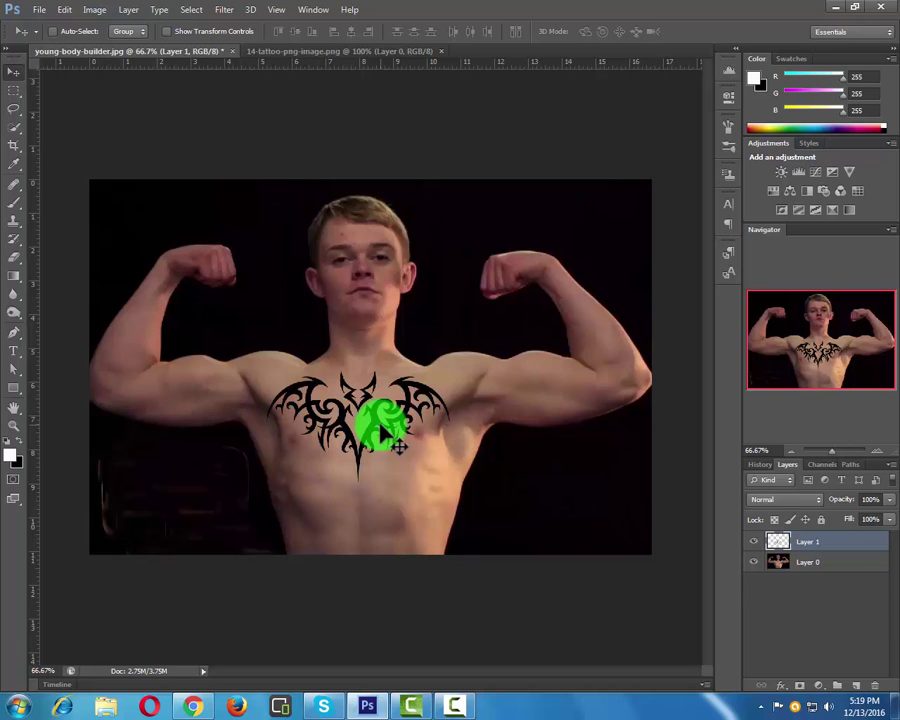
Step: Free-transform the tattoo to about 85% width and 103% height, center it slightly lower on the chest, and apply the transformation
key("ctrl+t")
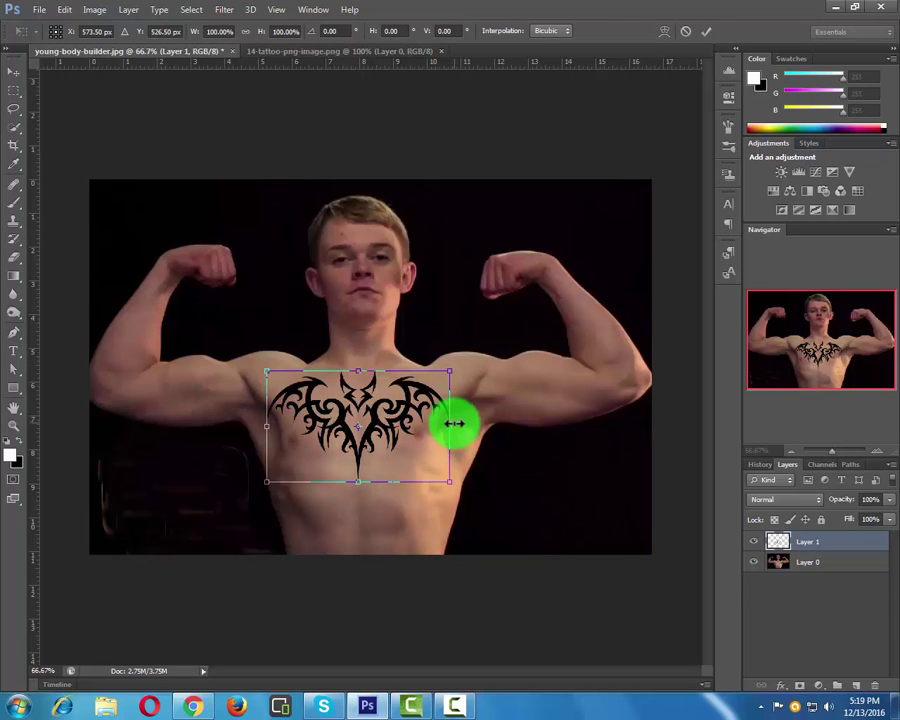
left_click_drag(451, 427, 435, 426)
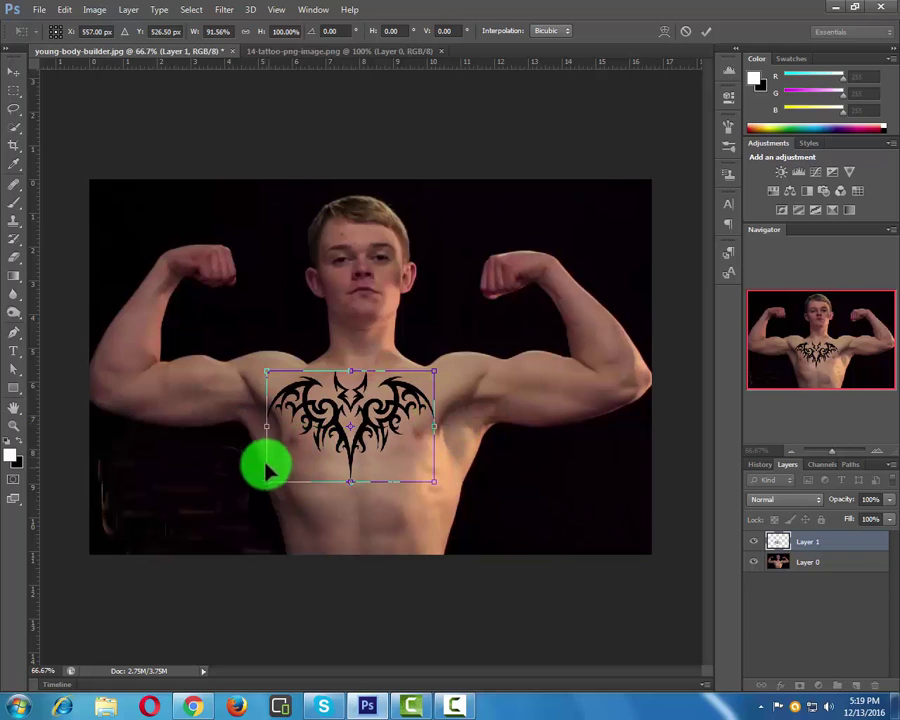
left_click_drag(271, 426, 280, 425)
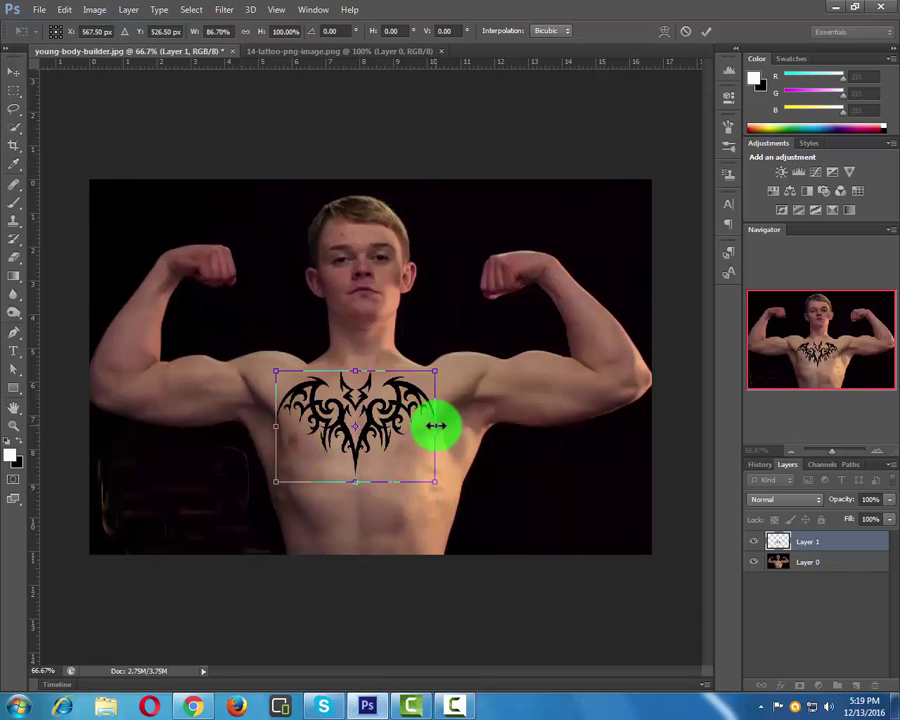
left_click_drag(435, 426, 430, 425)
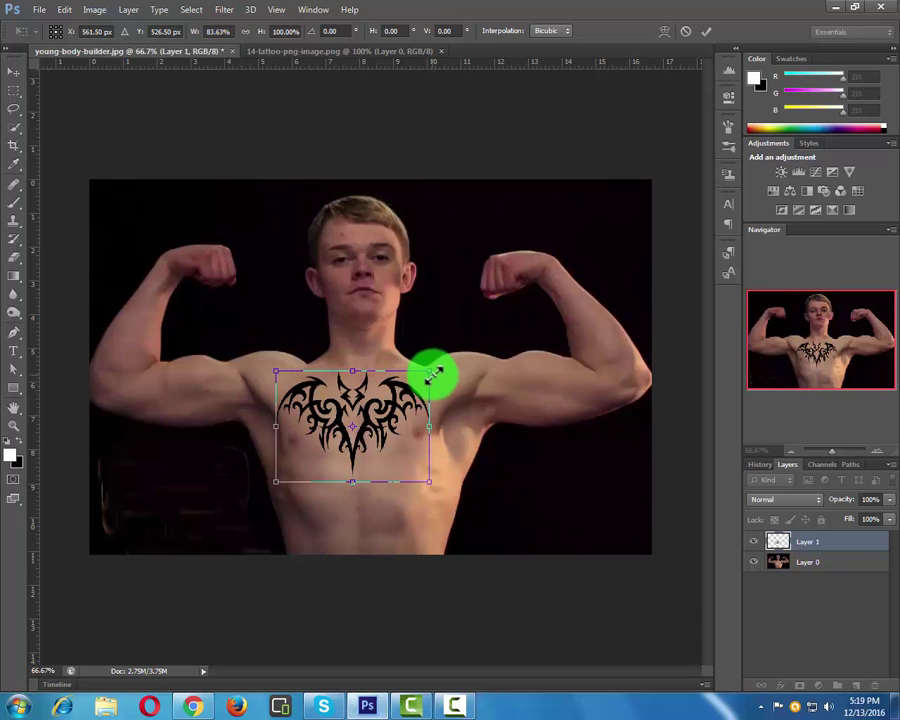
left_click_drag(432, 364, 432, 368)
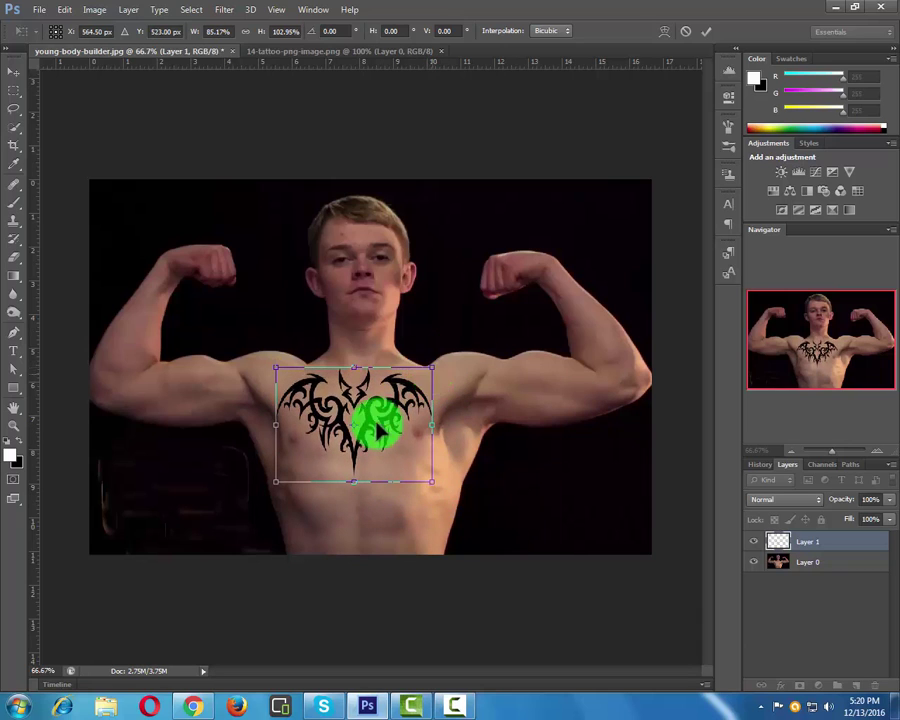
left_click_drag(366, 432, 369, 444)
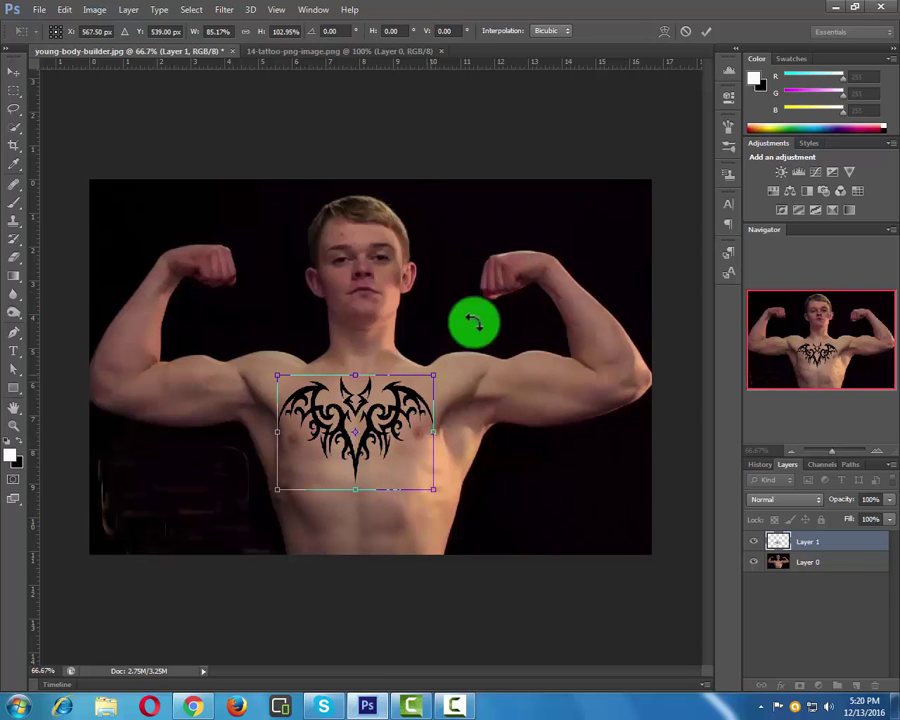
left_click(700, 32)
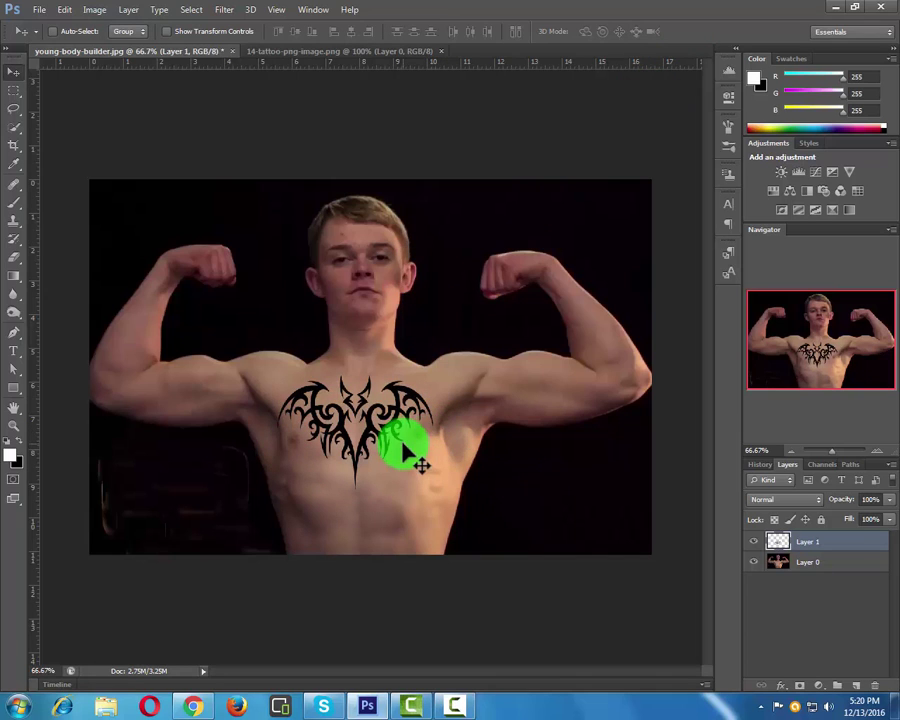
Step: Free-transform the tattoo to 97.6% width by pulling its left edge inward, apply the transformation, and check its fit on the chest
left_click(15, 426)
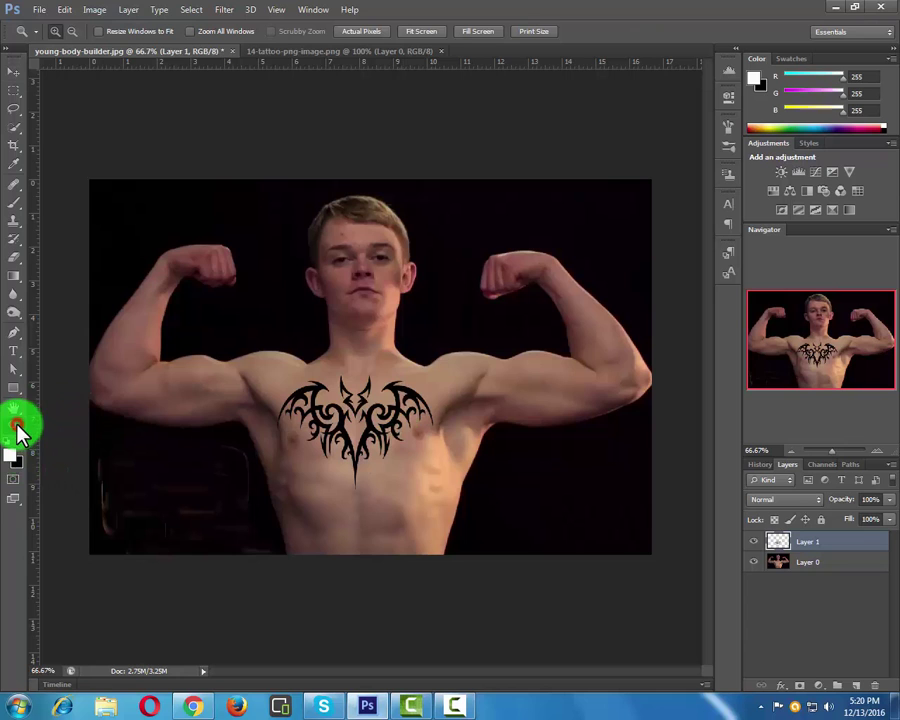
left_click(400, 390)
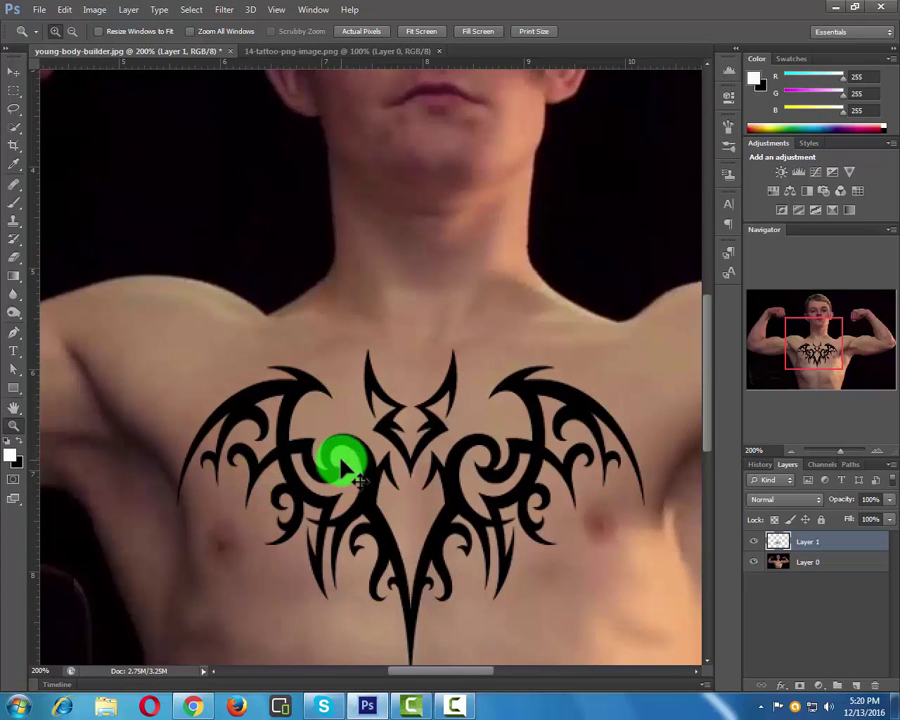
key("ctrl+t")
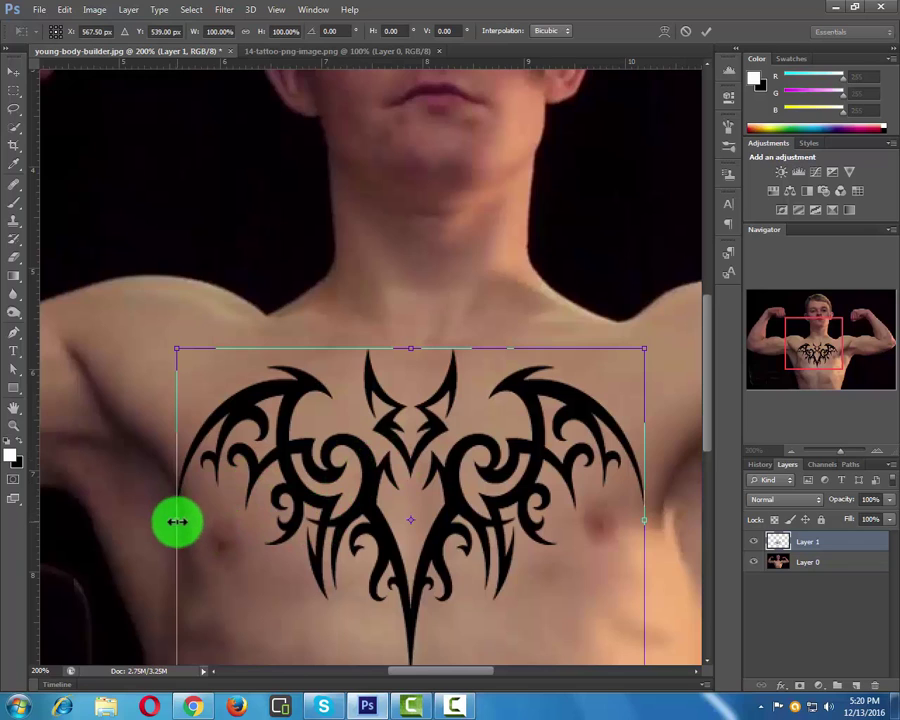
left_click_drag(177, 521, 188, 519)
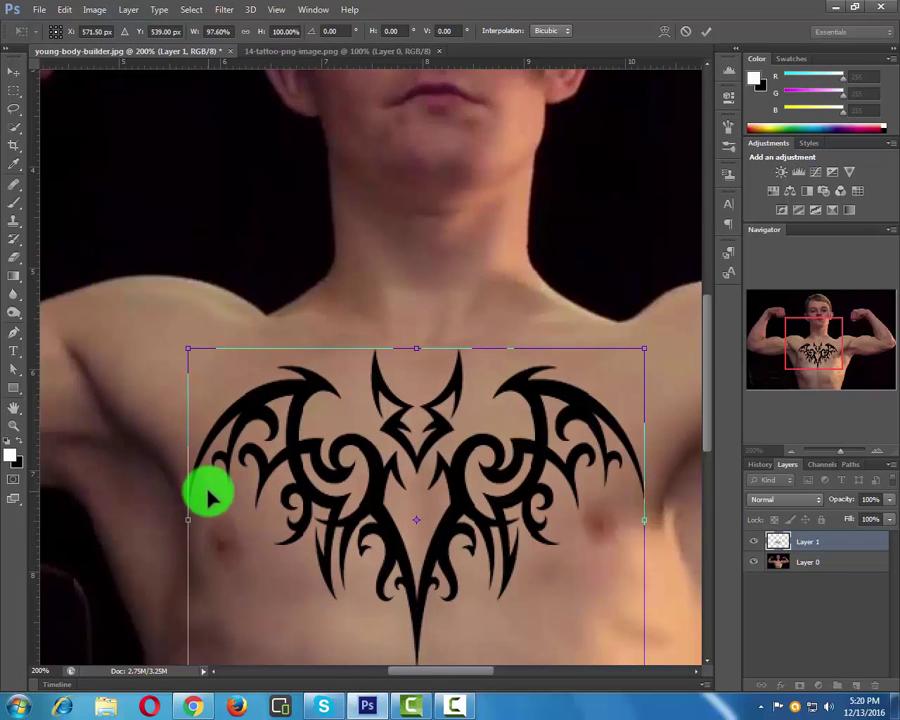
left_click(705, 31)
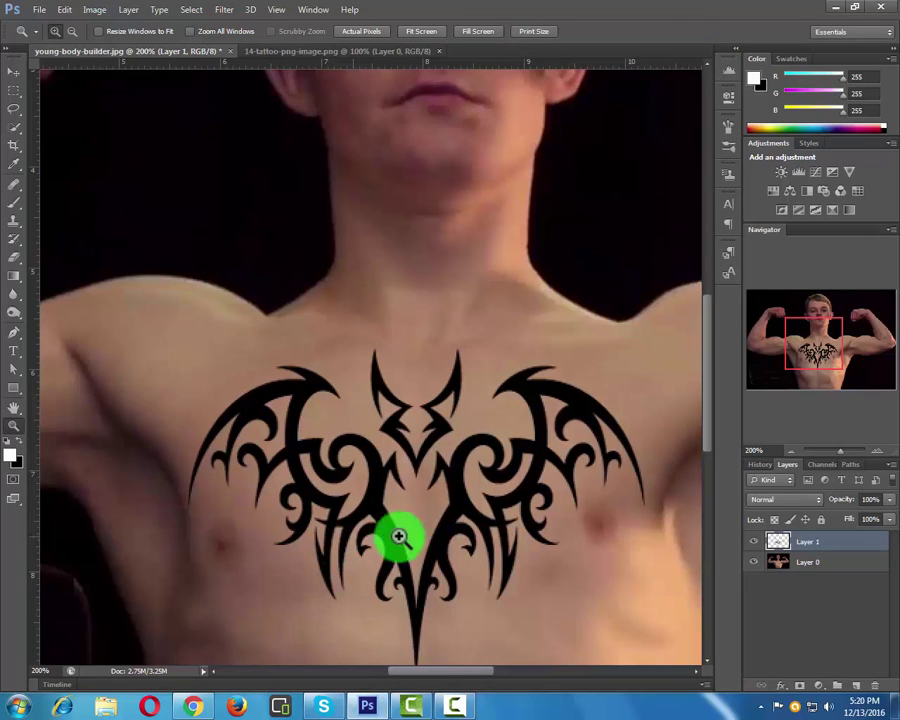
scroll(411, 561, "down", 1)
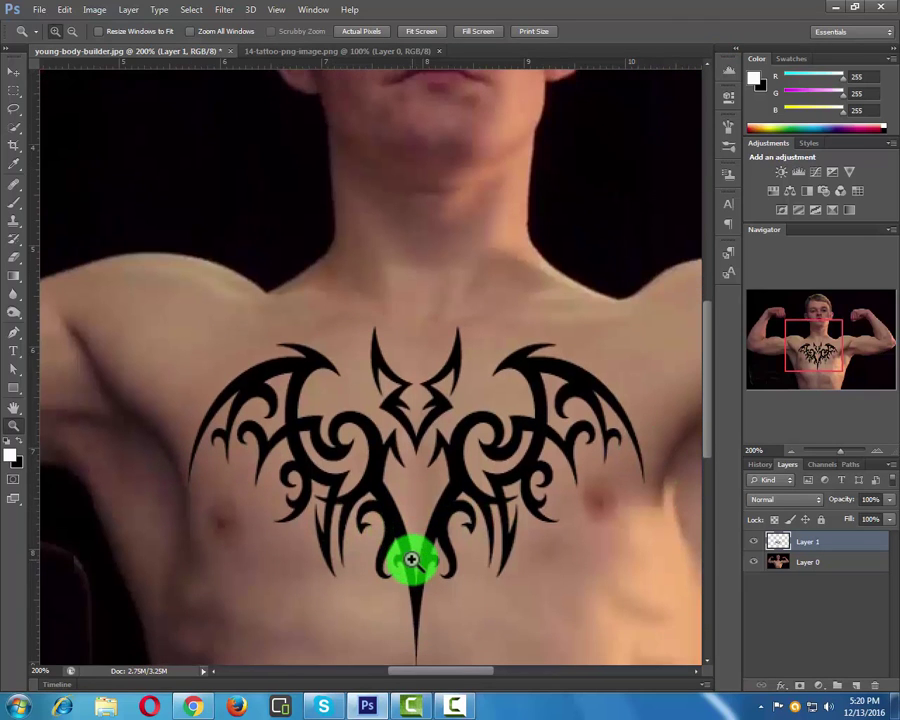
scroll(411, 561, "down", 2)
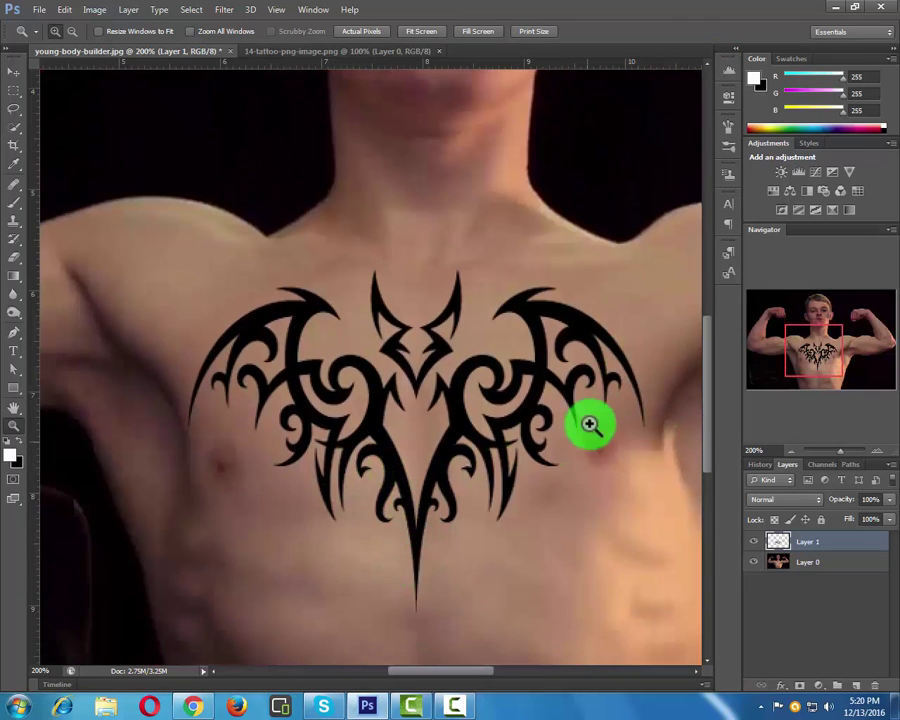
scroll(514, 466, "up", 1)
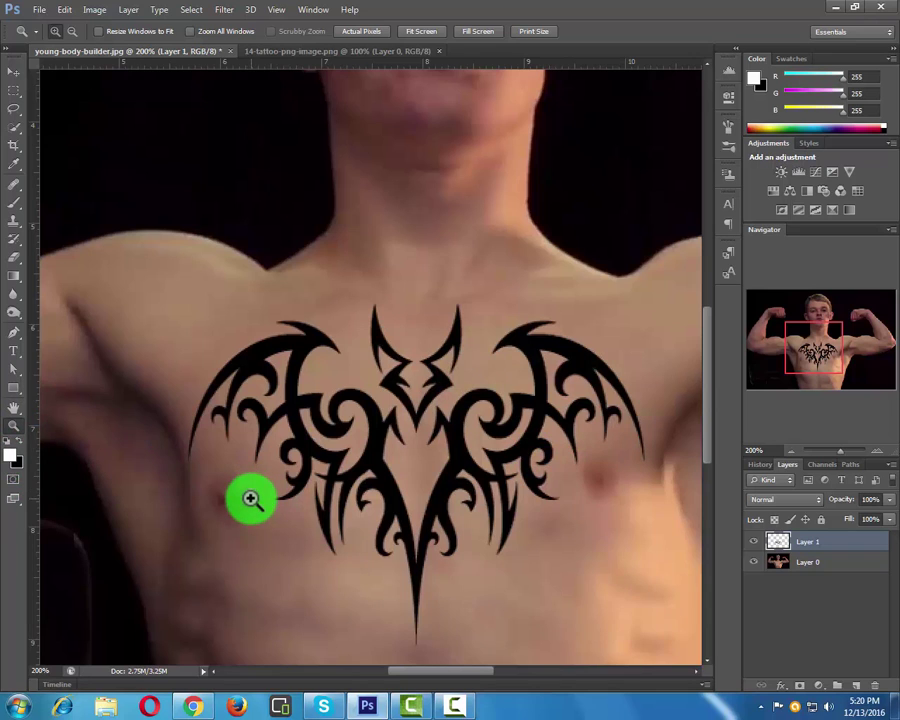
left_click(262, 497, "alt")
left_click(262, 497, "alt")
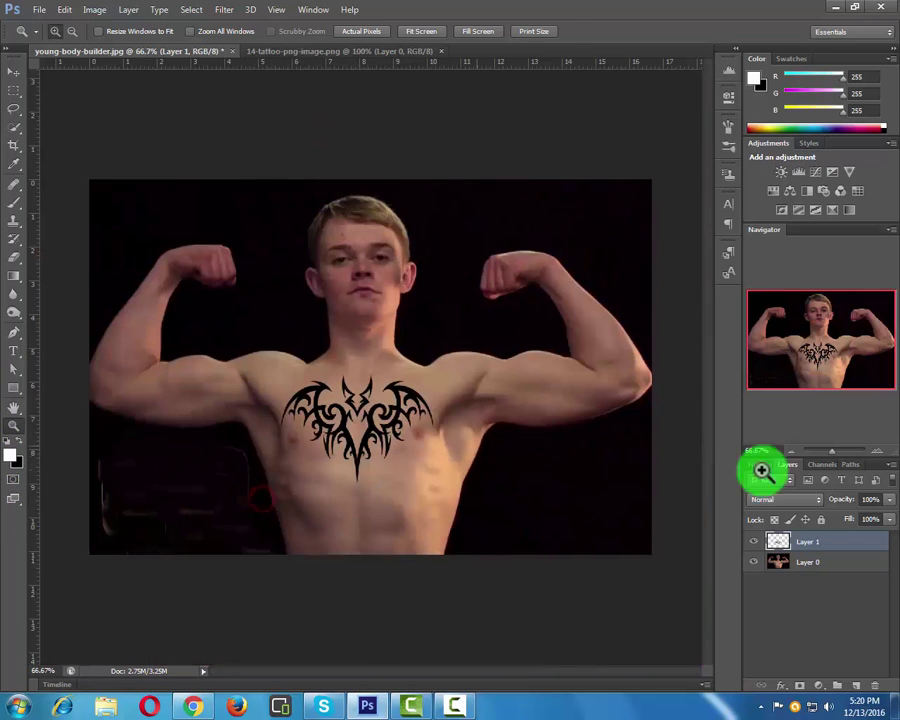
Step: Open the blending options of Layer 1, try a Gradient Overlay on the tattoo, and keep only the red Color Overlay
right_click(801, 549)
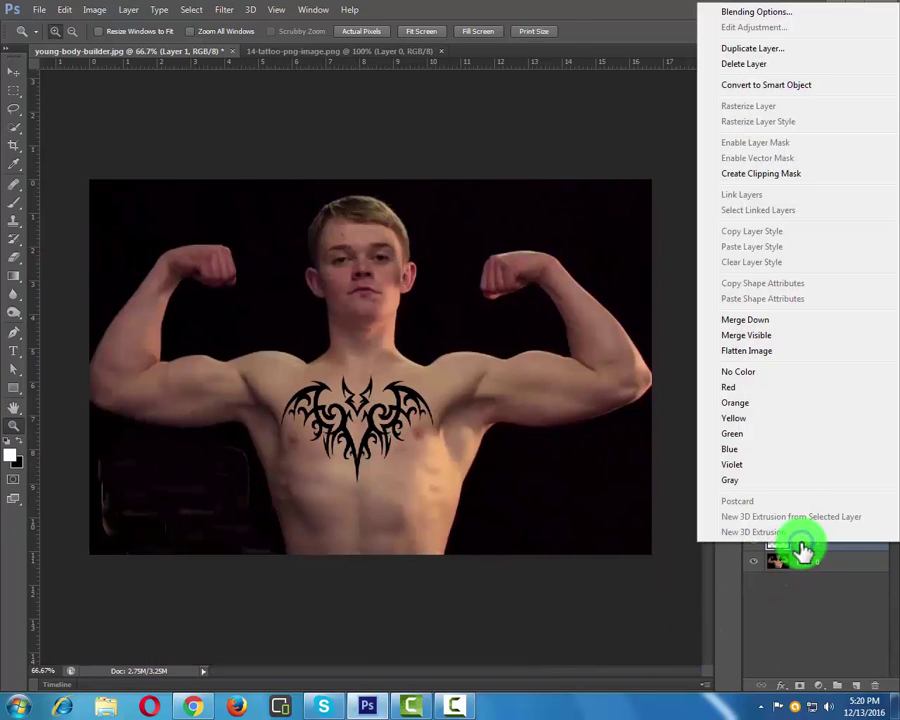
left_click(740, 20)
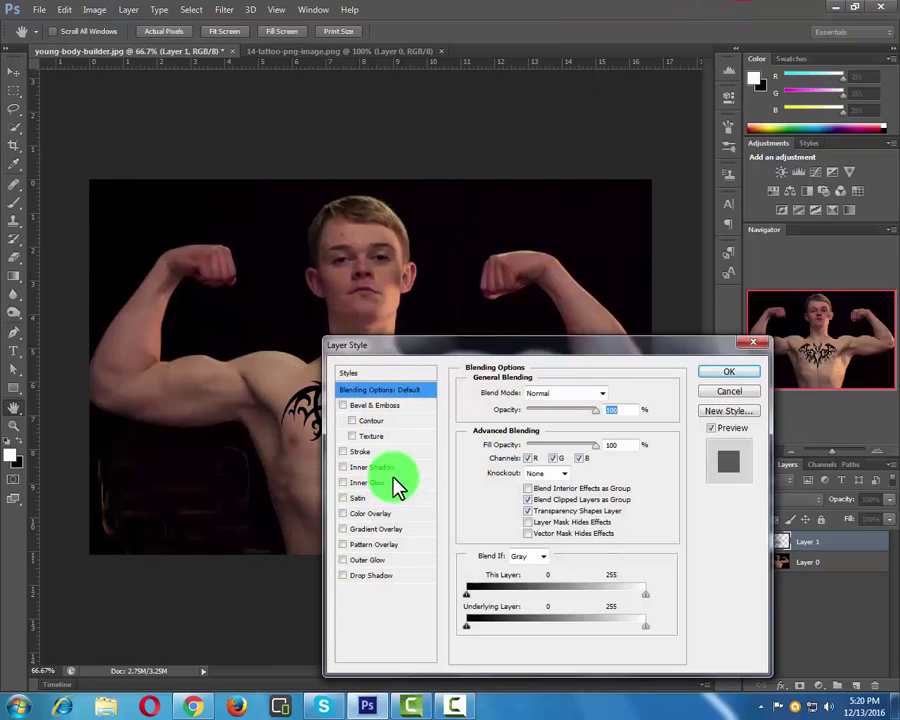
left_click_drag(546, 346, 686, 303)
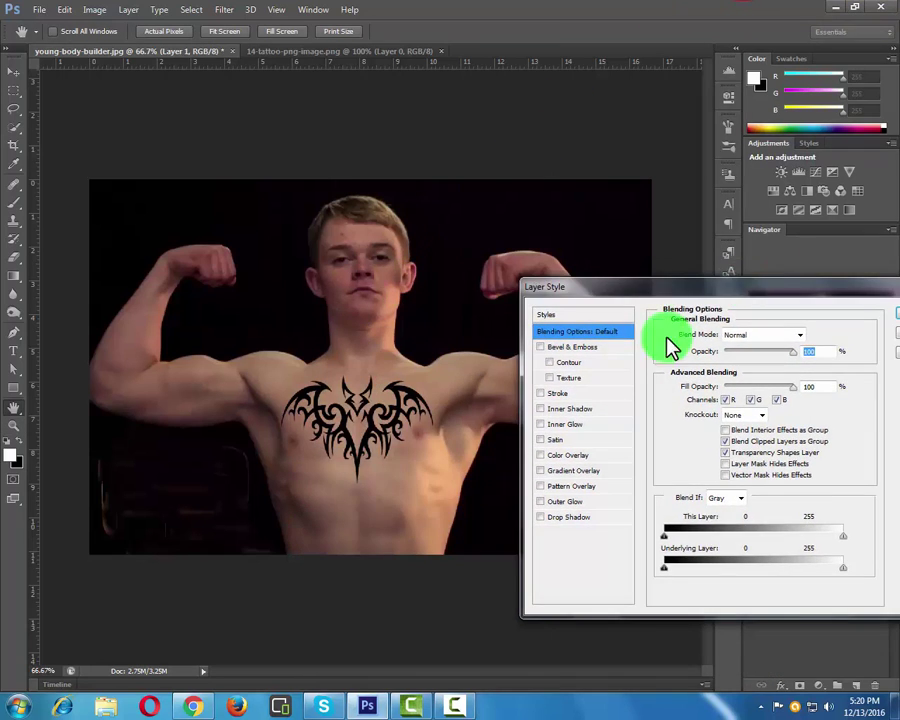
left_click(540, 456)
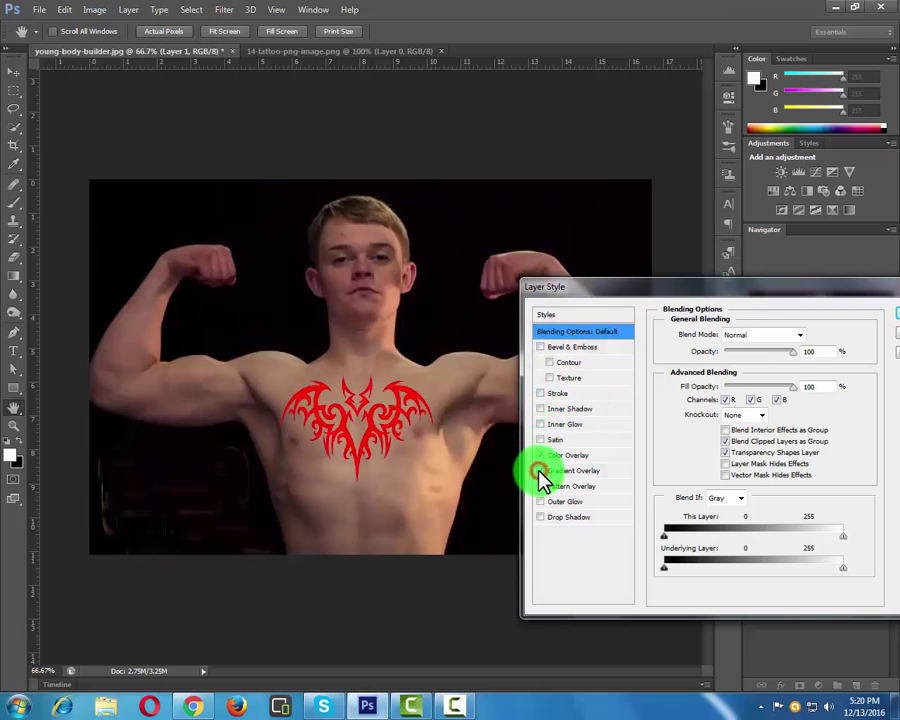
left_click(539, 455)
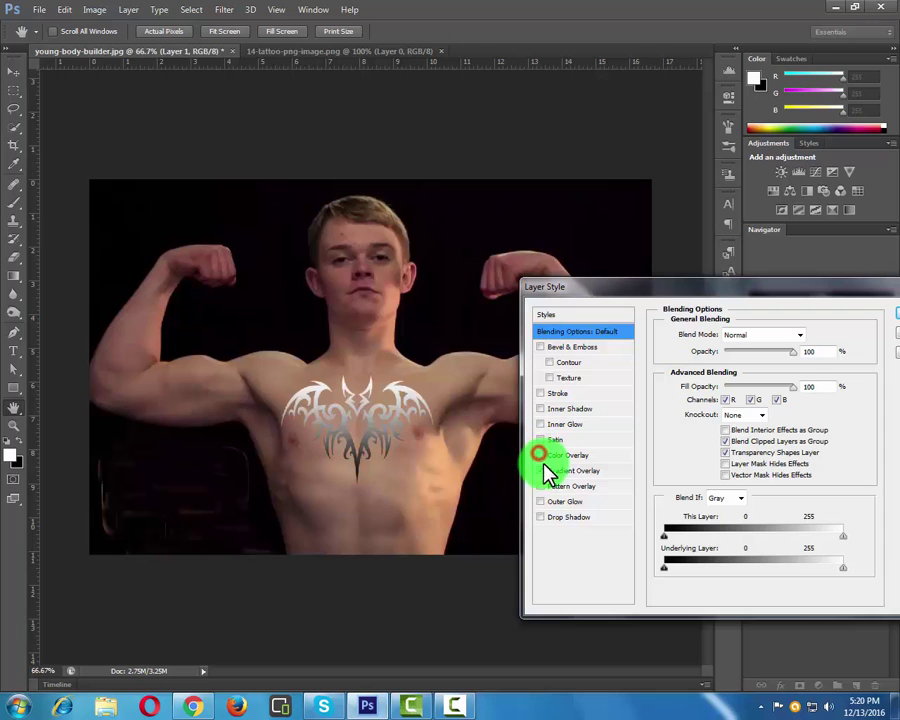
left_click(540, 470)
left_click(540, 456)
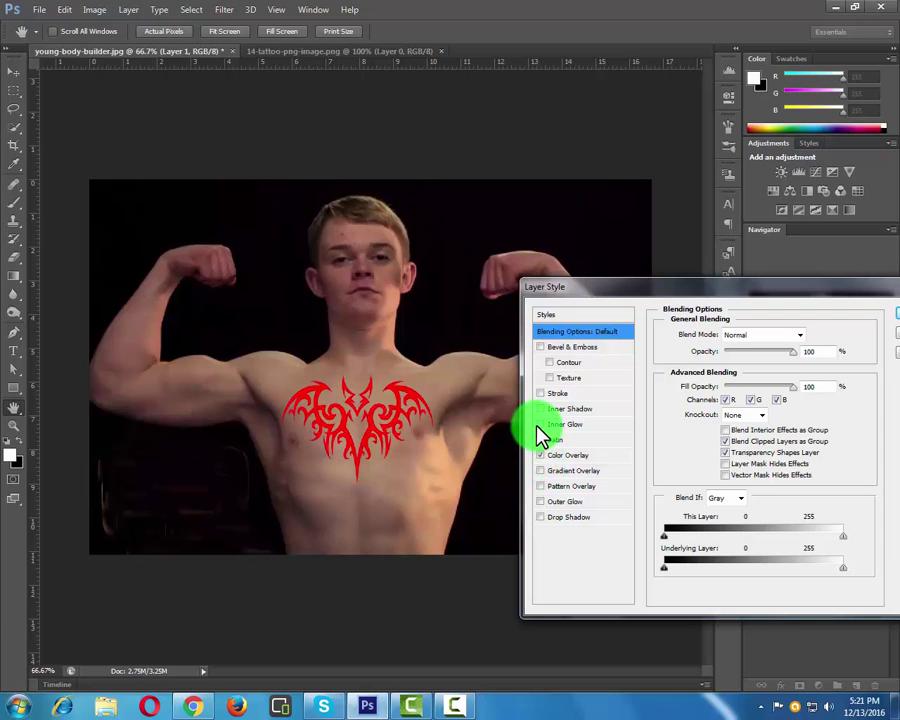
Step: Add the Satin effect to the tattoo layer, trying Inner Glow but leaving it disabled
left_click(540, 440)
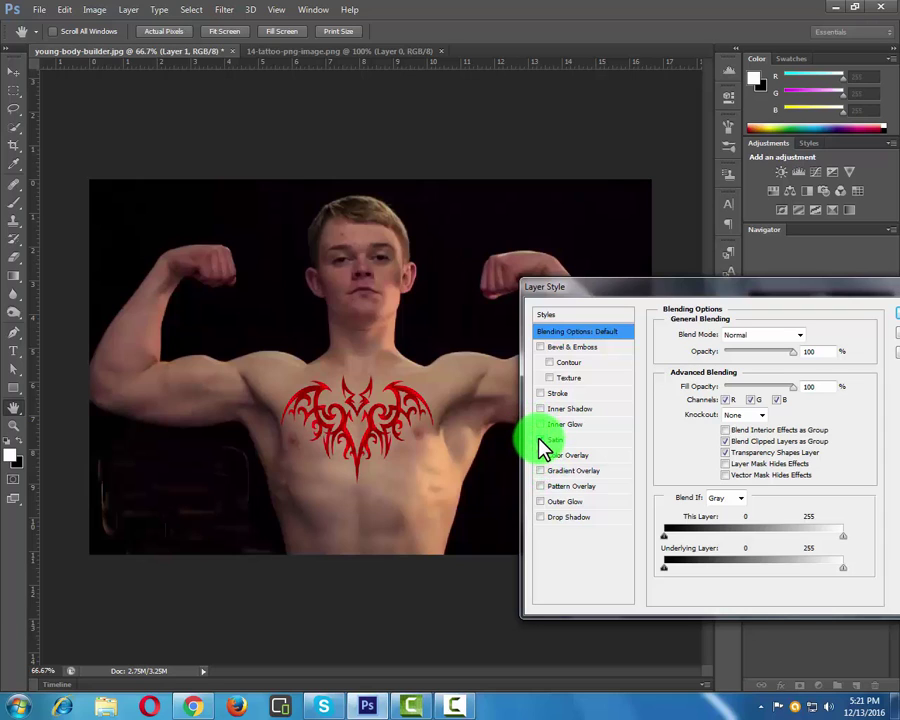
left_click(540, 424)
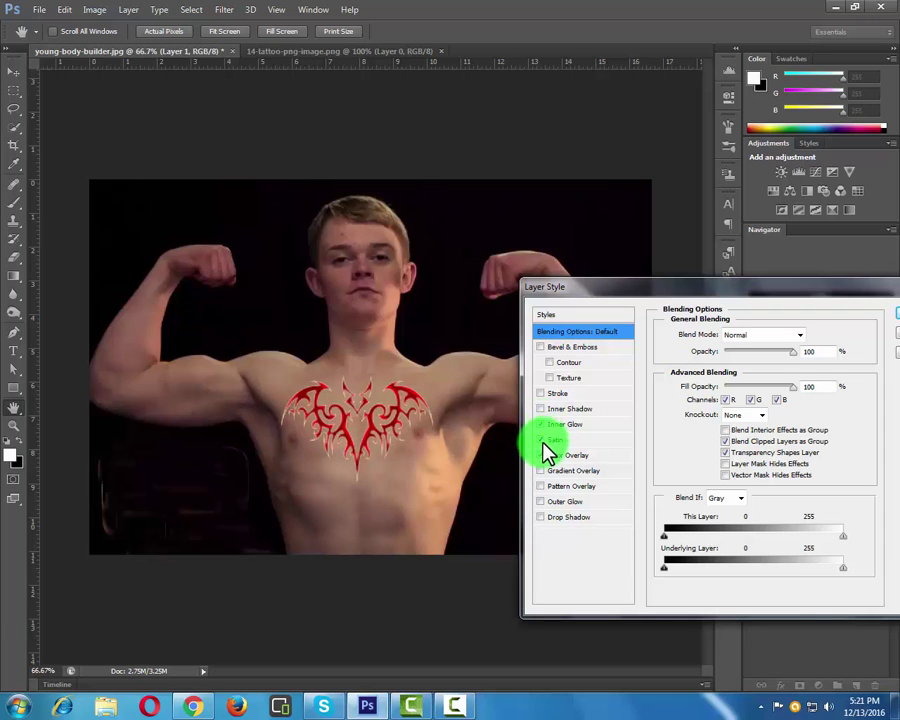
left_click(541, 441)
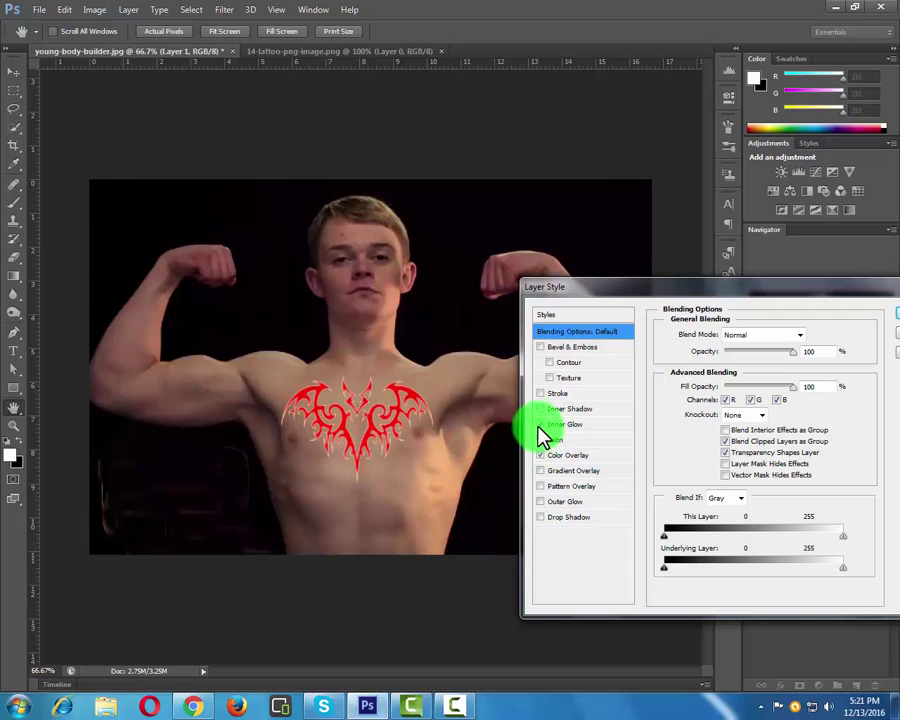
left_click(538, 424)
left_click(541, 440)
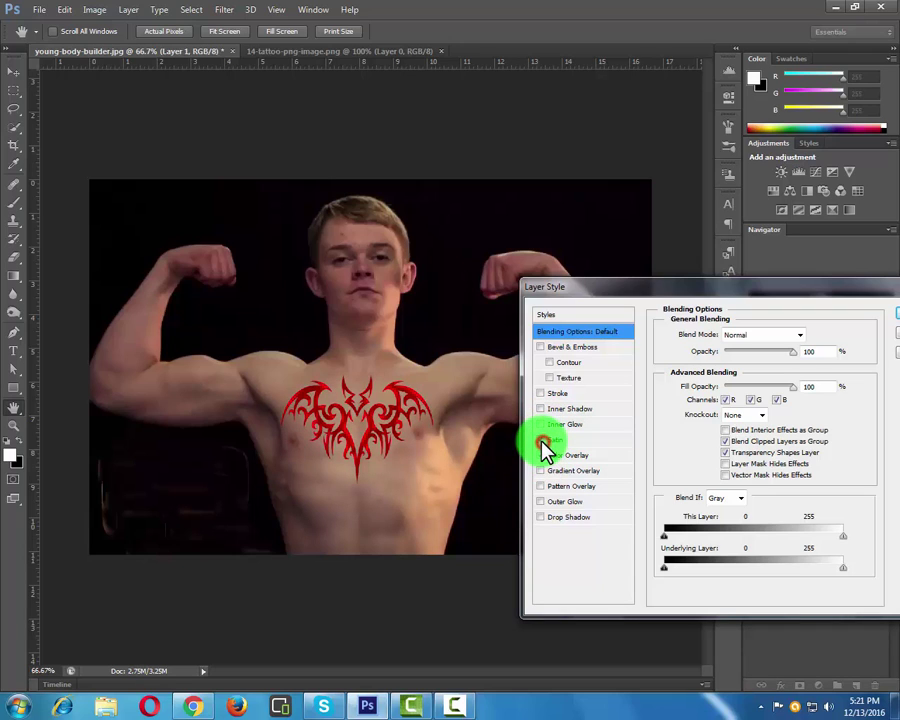
left_click(541, 455)
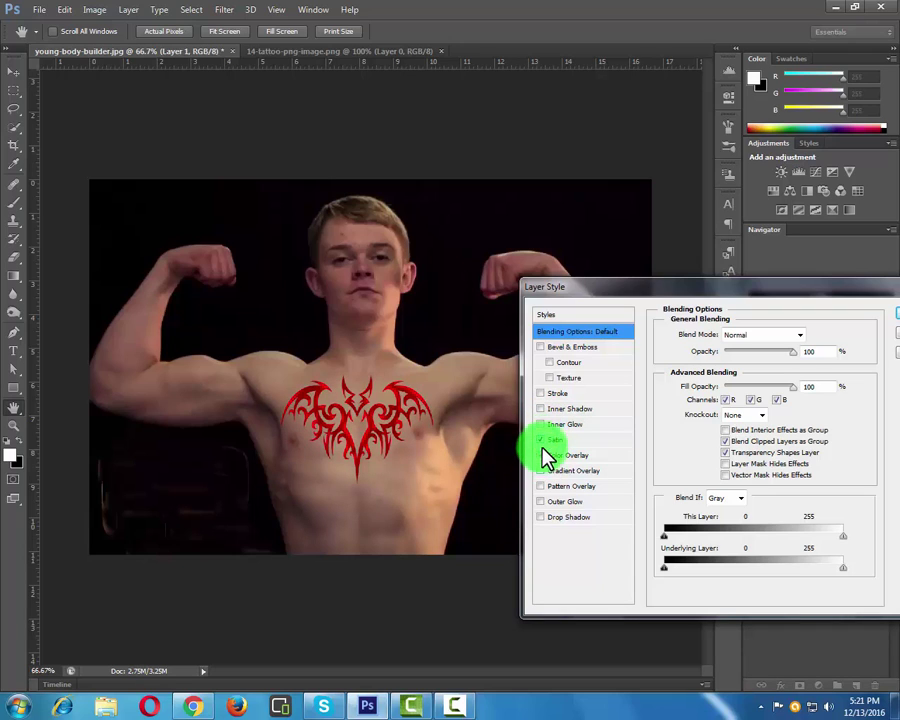
Step: Try a Drop Shadow on the tattoo, enable Outer Glow instead, and apply the layer style
left_click(541, 516)
left_click(542, 516)
left_click(541, 502)
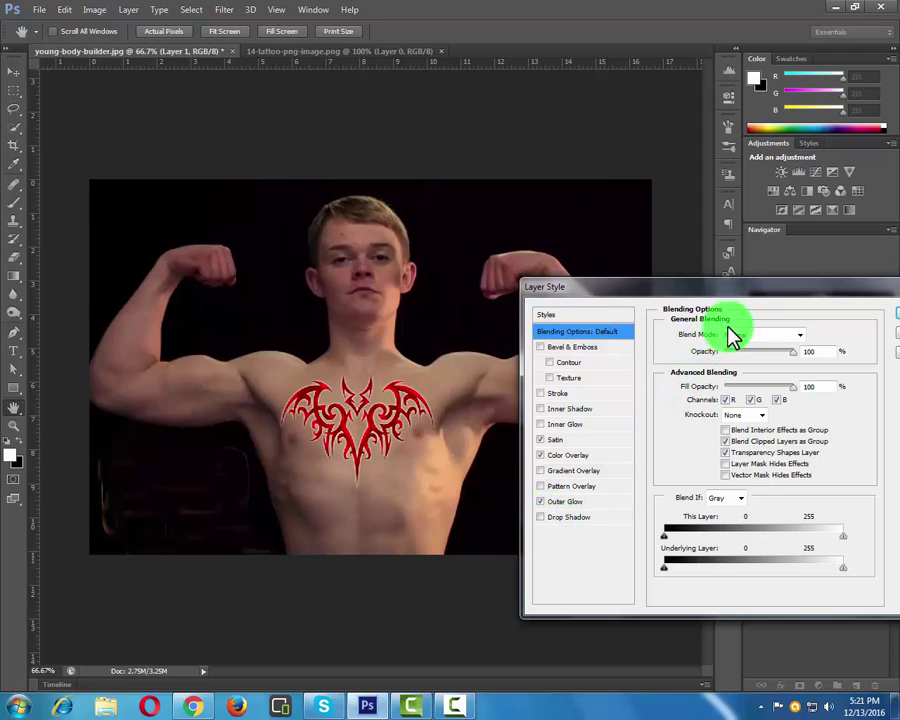
left_click_drag(752, 298, 713, 291)
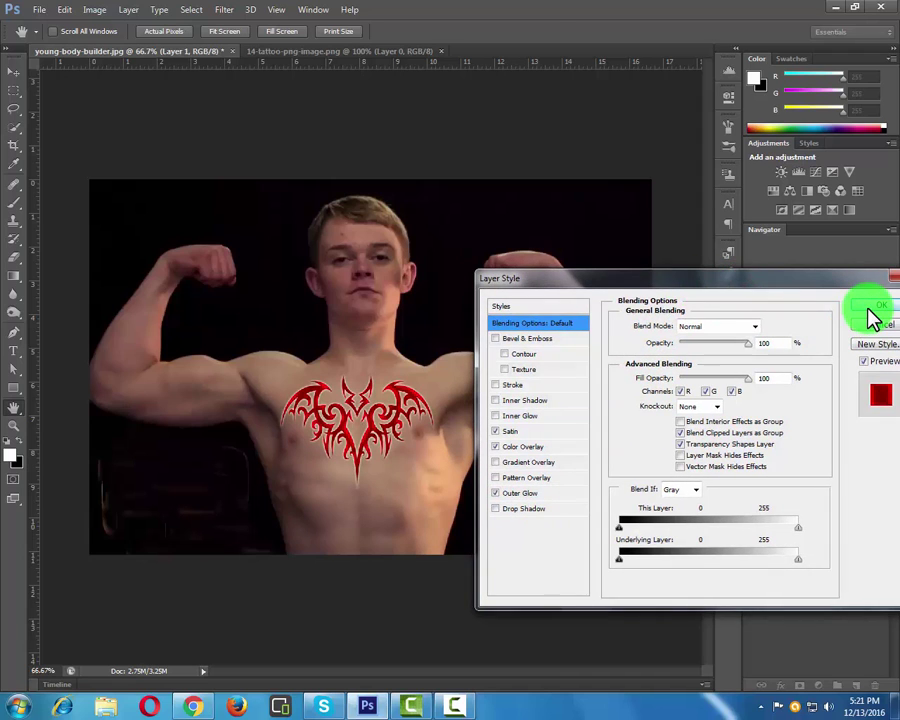
left_click(872, 306)
Step: Examine the styled red tattoo at 200% zoom, then return to the full view of the photo
key("z")
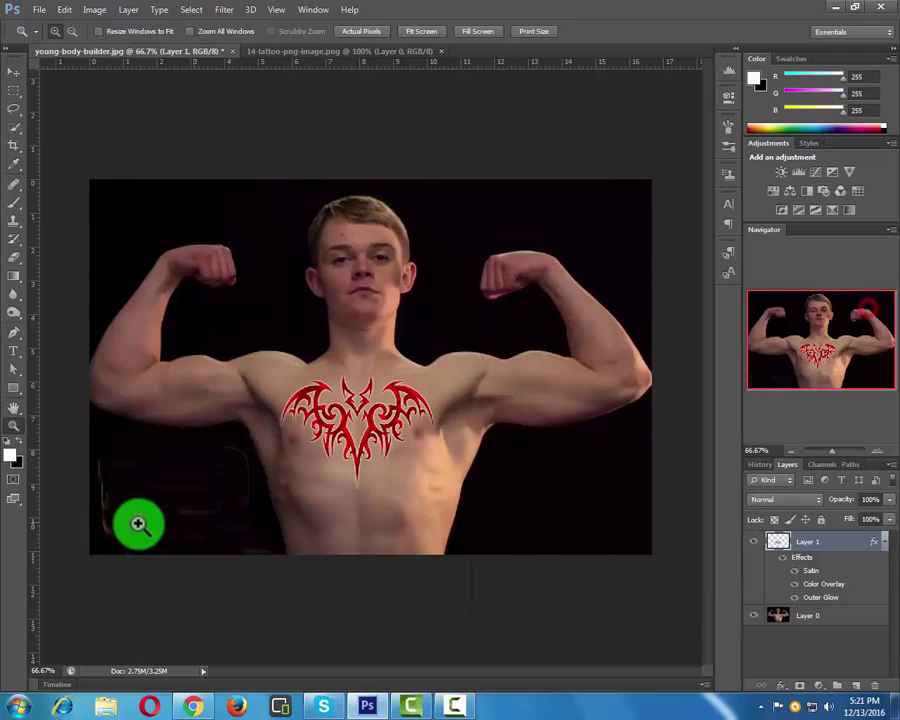
left_click(292, 408)
left_click(472, 434)
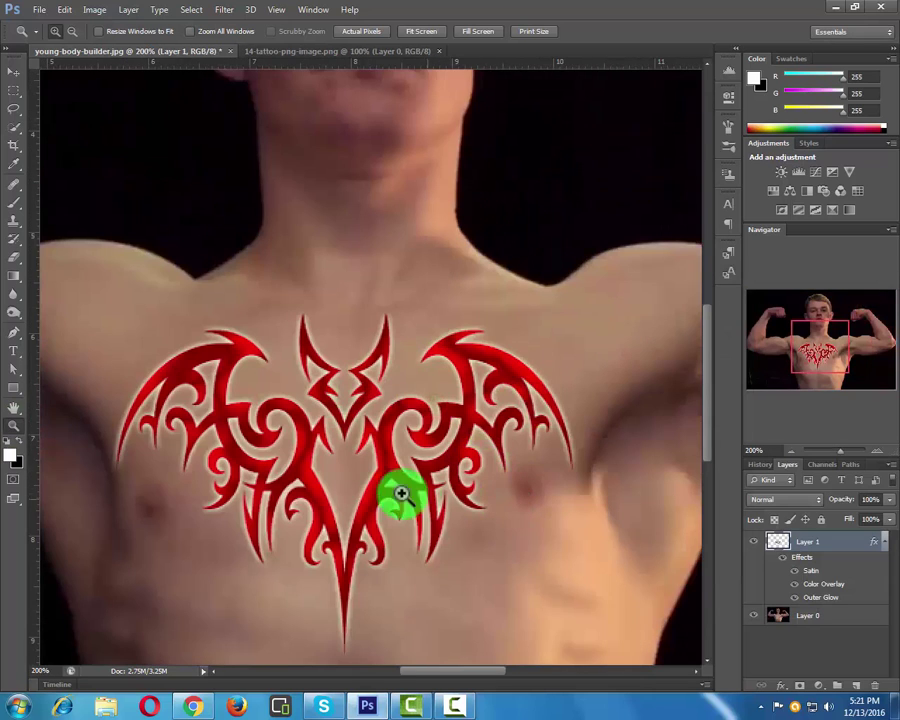
left_click_drag(446, 670, 426, 670)
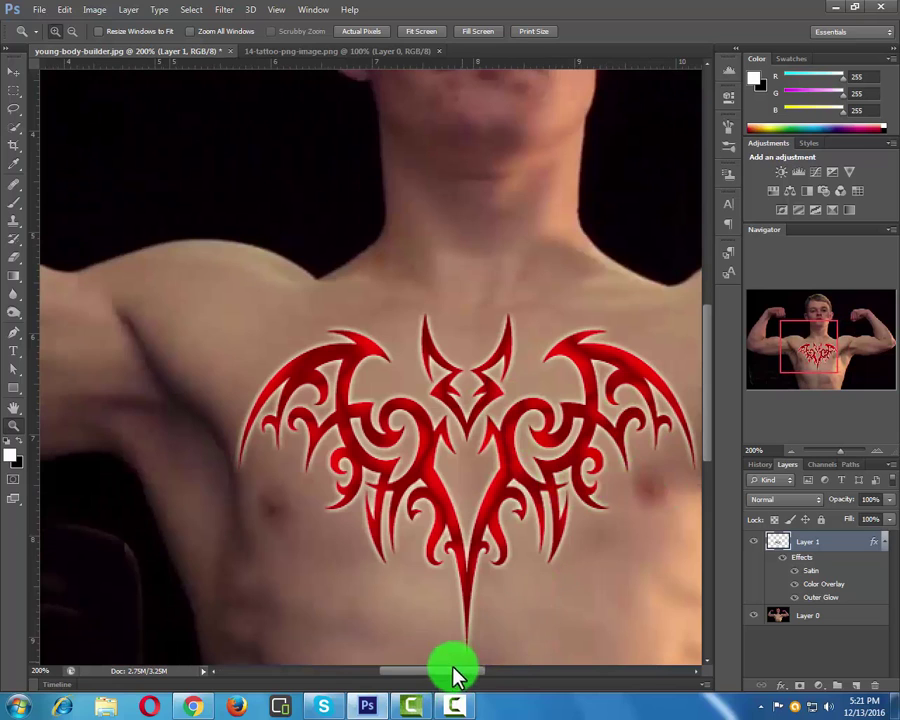
left_click_drag(447, 670, 458, 670)
left_click(333, 227, "alt")
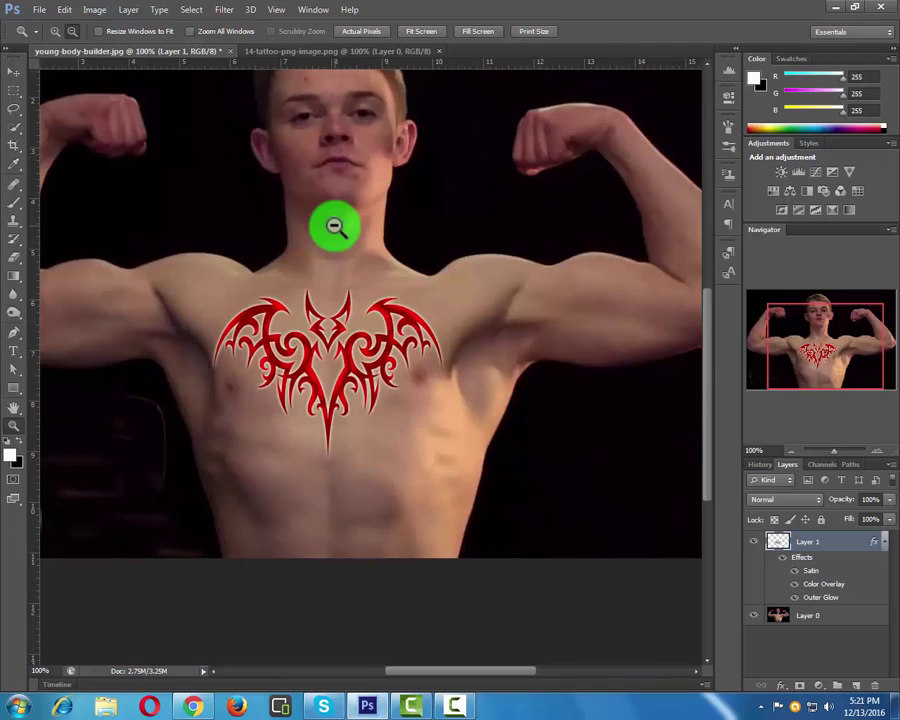
left_click(333, 227, "alt")
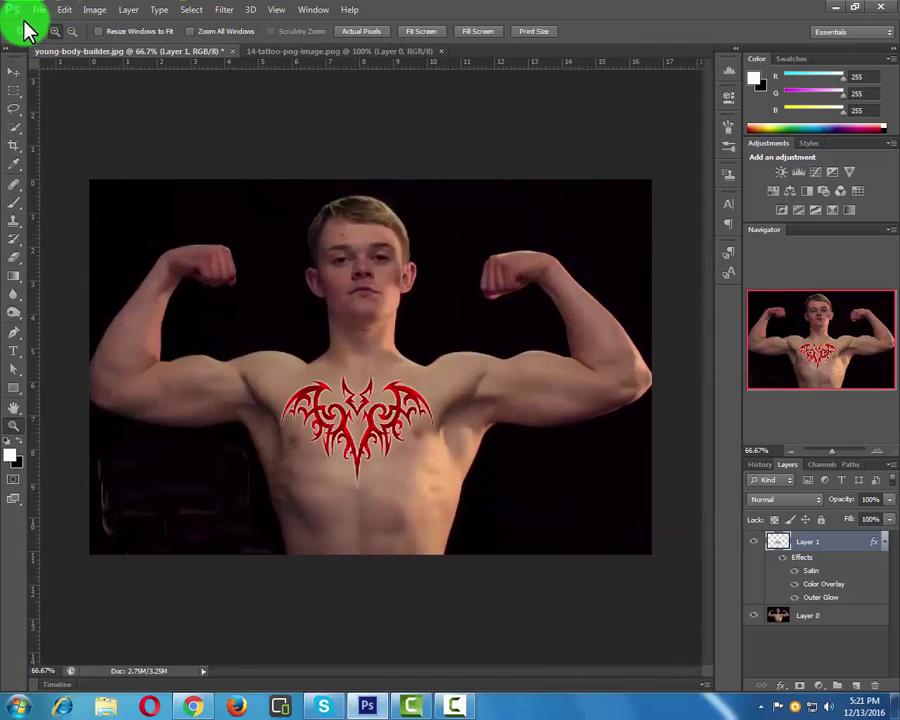
Step: Save the image to the Desktop as a JPEG named x with Maximum quality 12
left_click(37, 11)
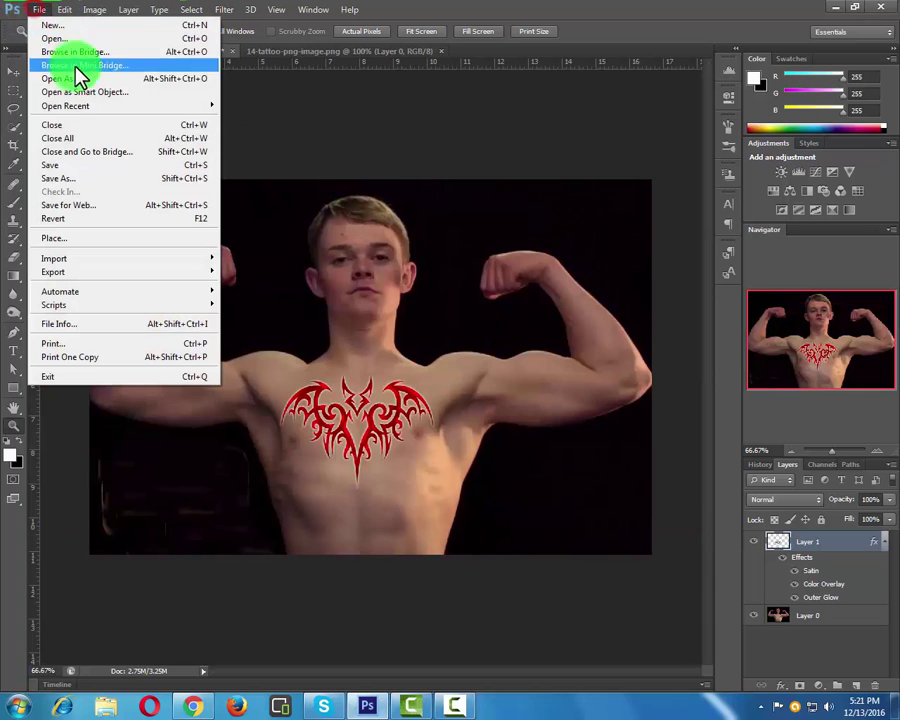
left_click(88, 178)
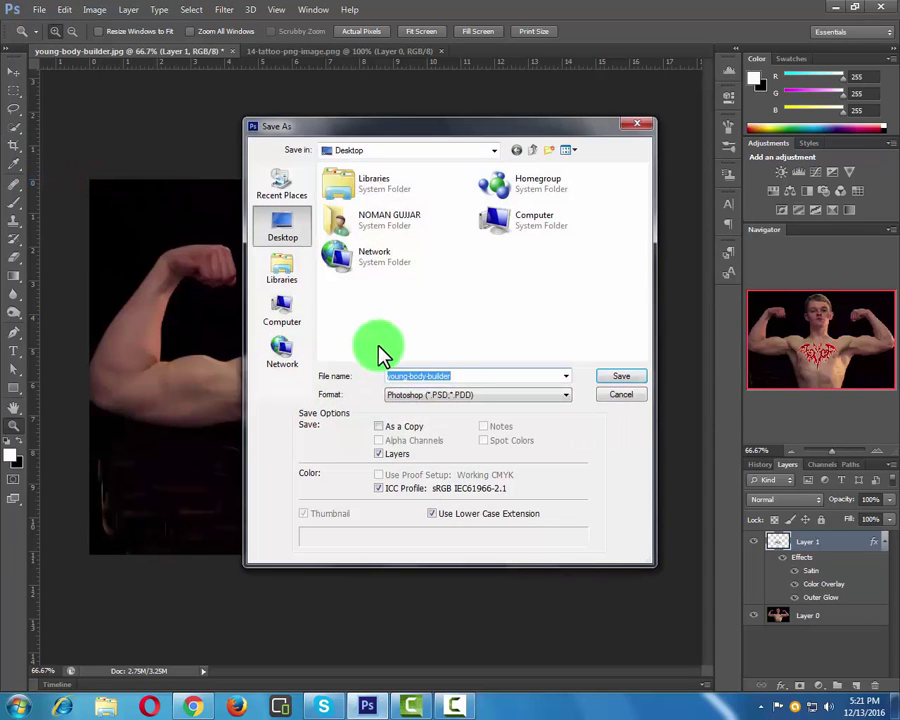
left_click(466, 395)
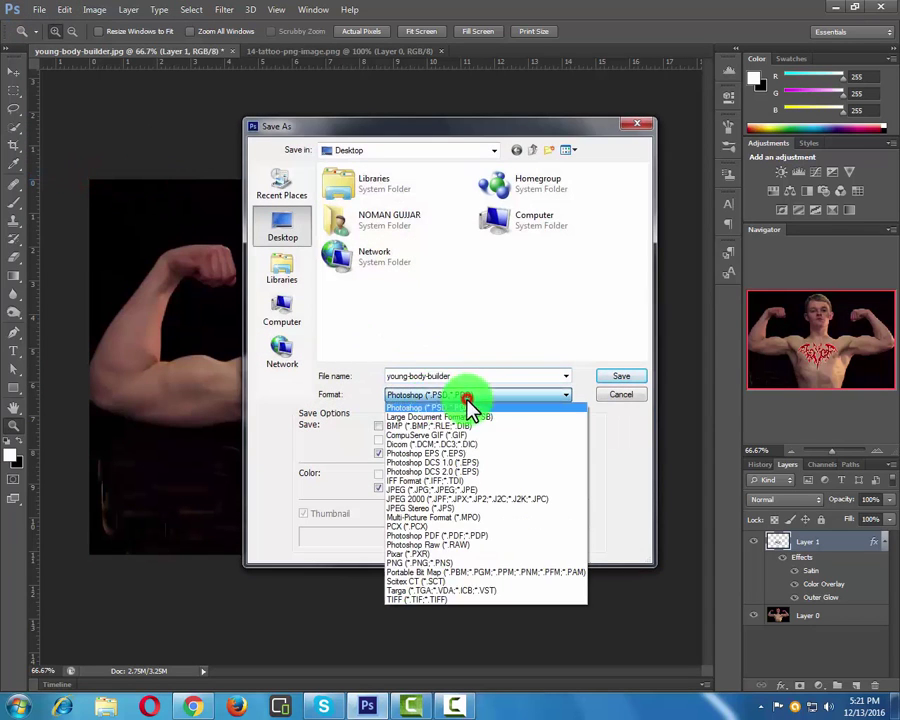
left_click(455, 490)
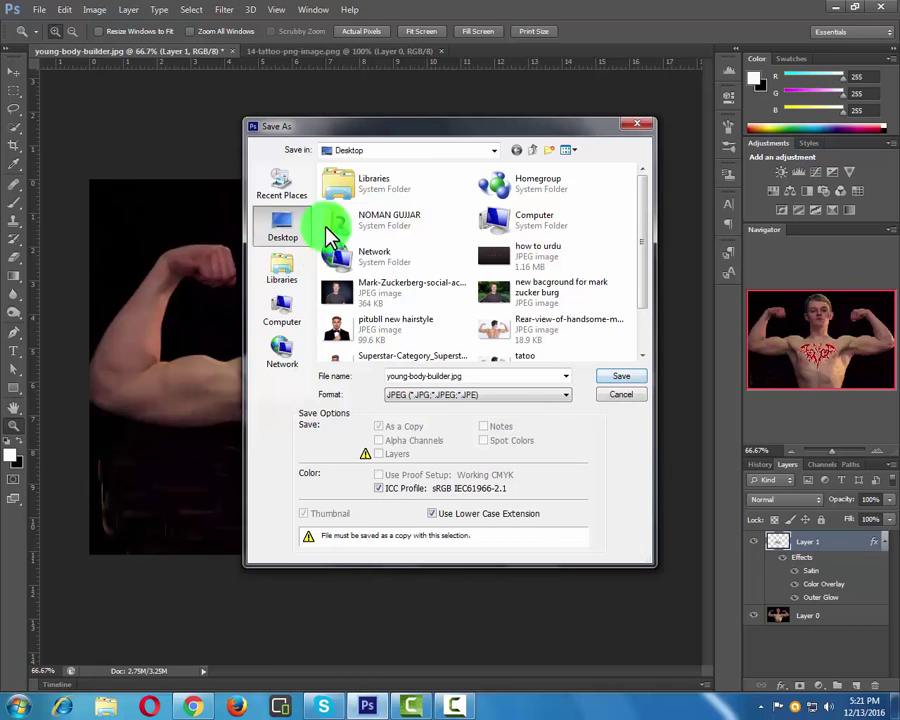
left_click(260, 230)
left_click_drag(475, 377, 232, 365)
key("BackSpace")
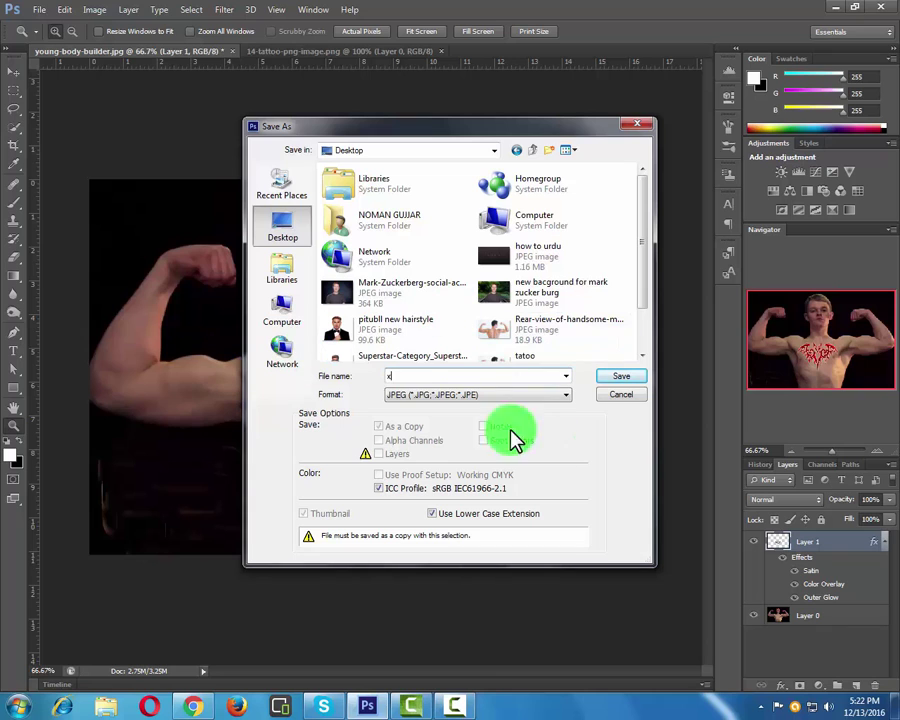
left_click(468, 398)
left_click(614, 380)
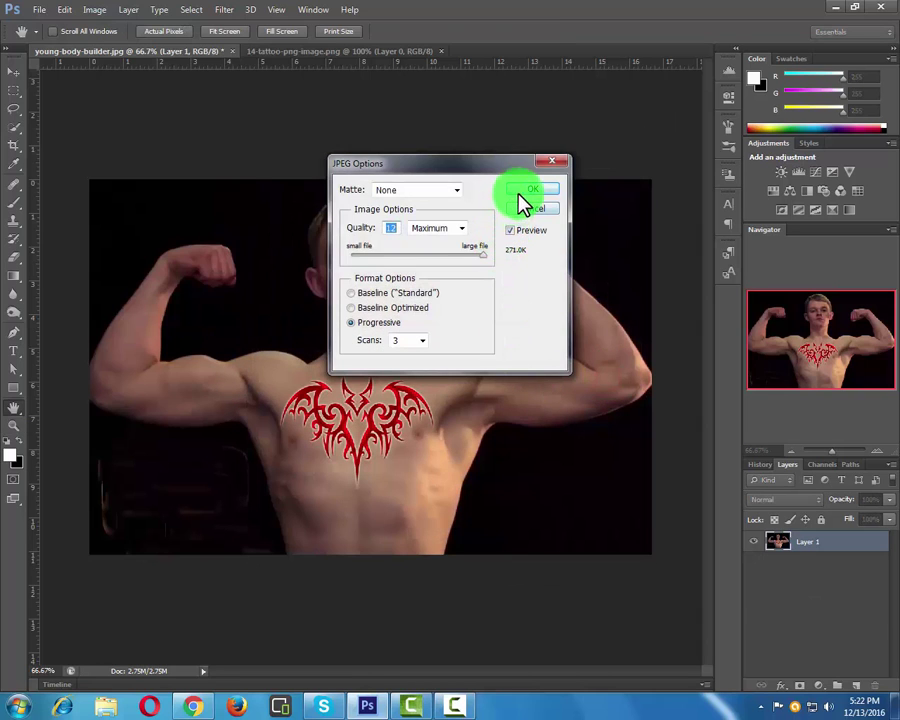
left_click(530, 190)
Step: Minimize Photoshop, open the image x from the desktop in Windows Photo Viewer, and inspect the tattoo up close
left_click(836, 7)
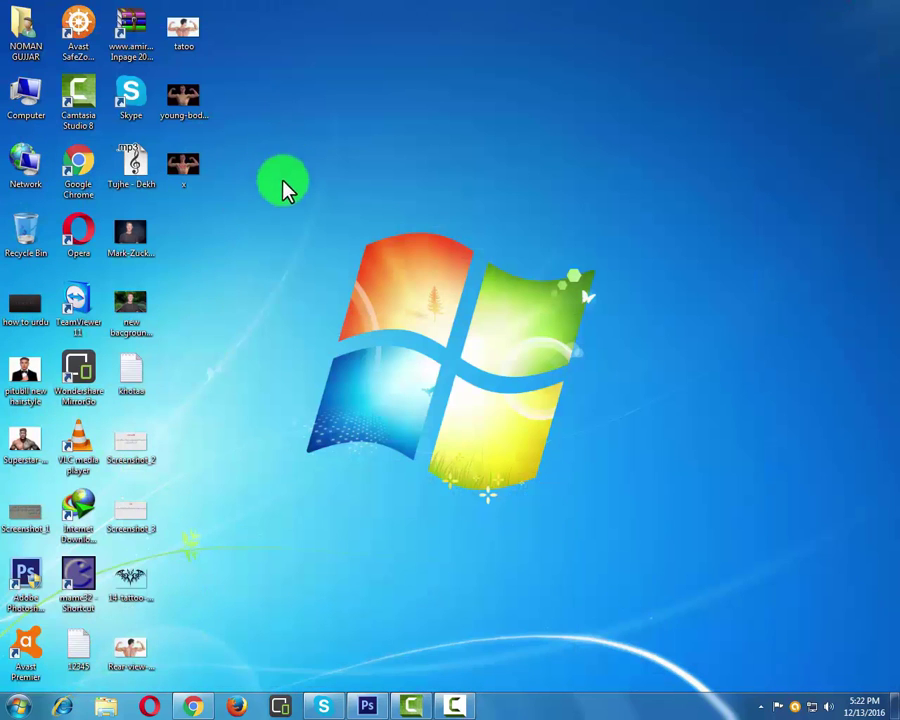
double_click(193, 178)
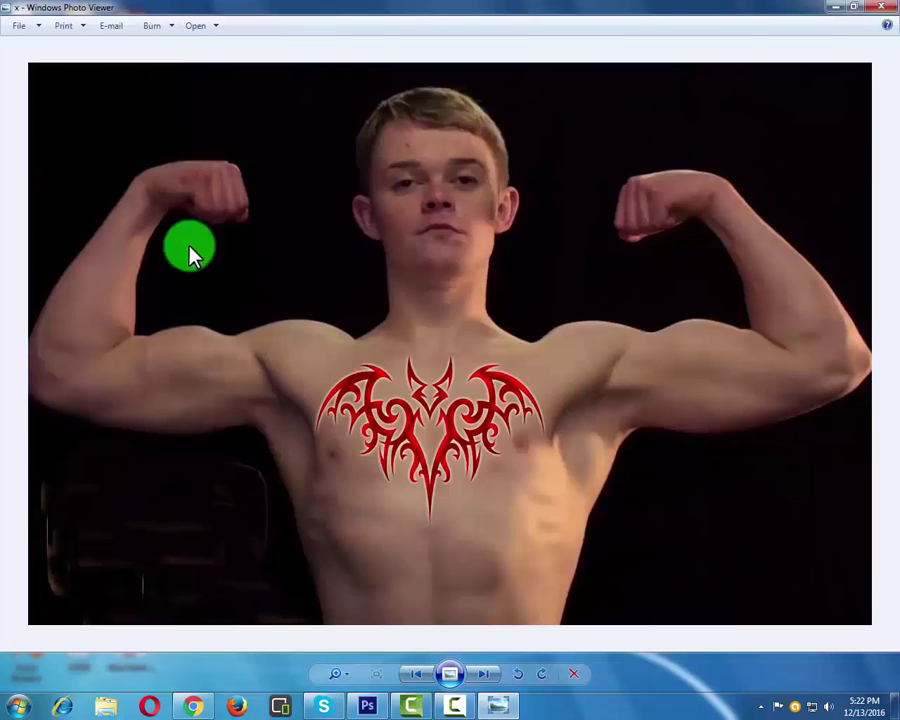
scroll(432, 432, "up", 3)
scroll(435, 433, "up", 3)
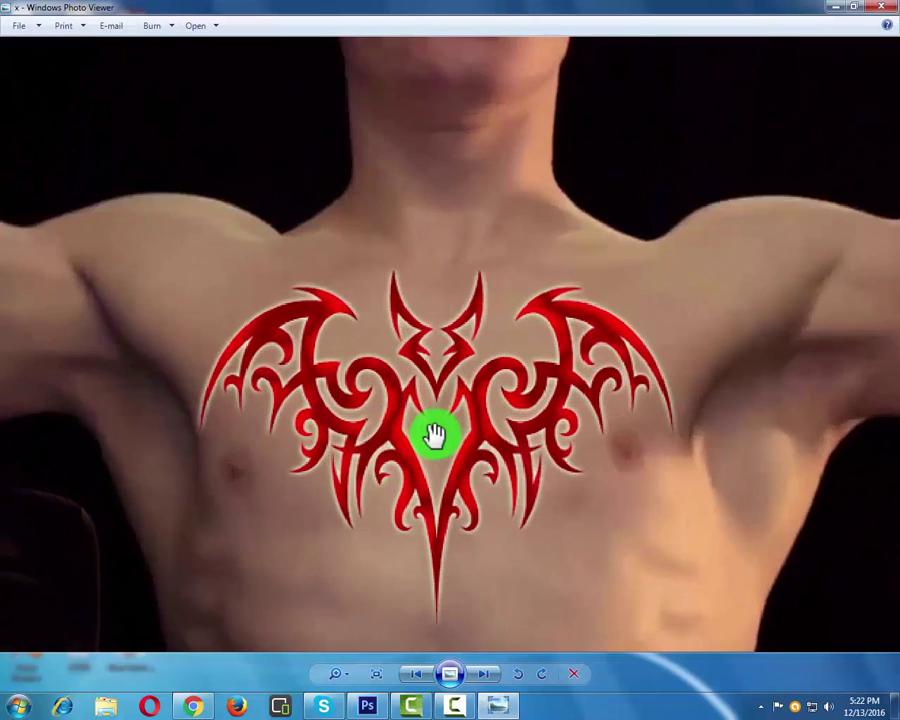
scroll(435, 433, "down", 5)
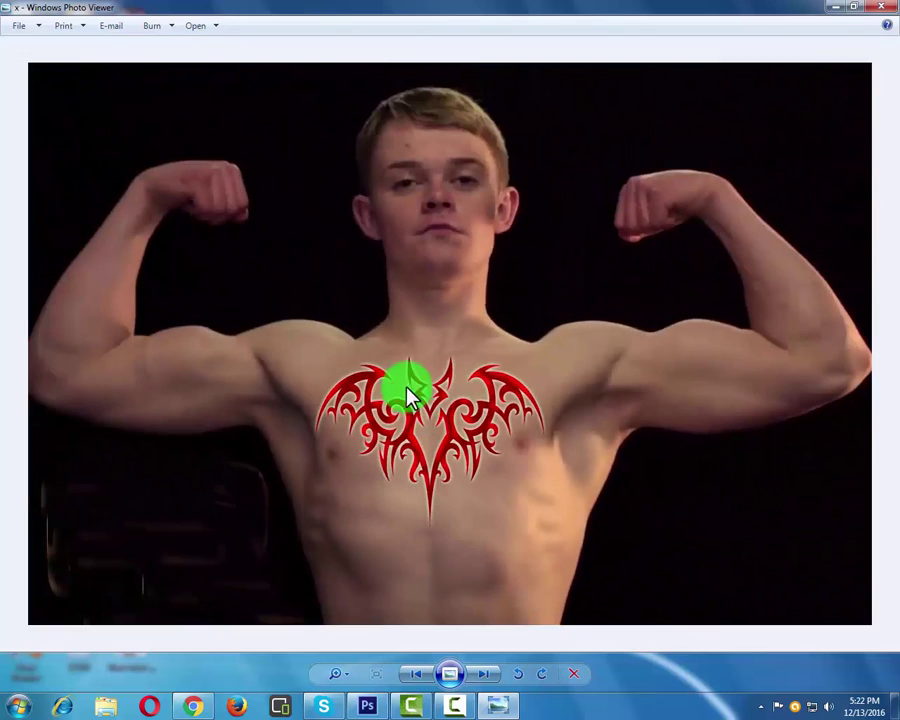